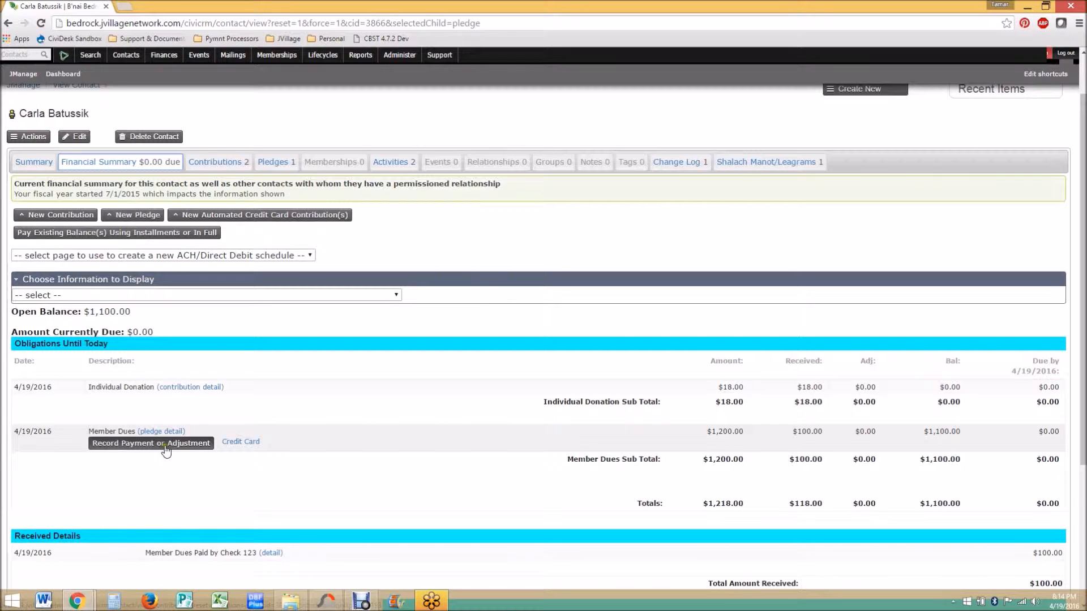
# Step: Start recording a payment or adjustment for the Member Dues pledge and set its financial type to "adjustment-"
pyautogui.click(166, 449)
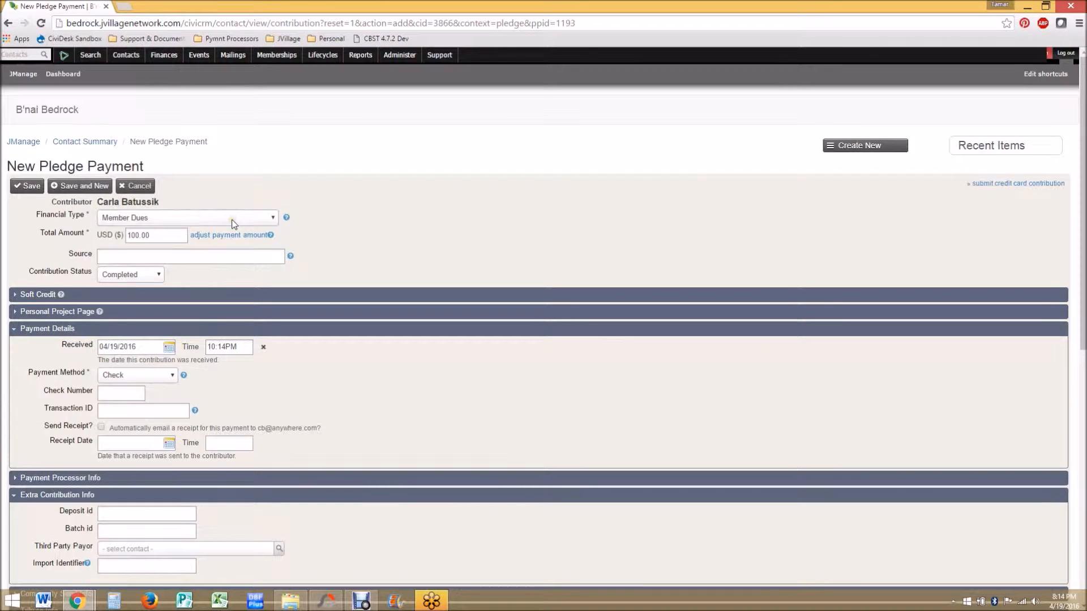
pyautogui.click(232, 220)
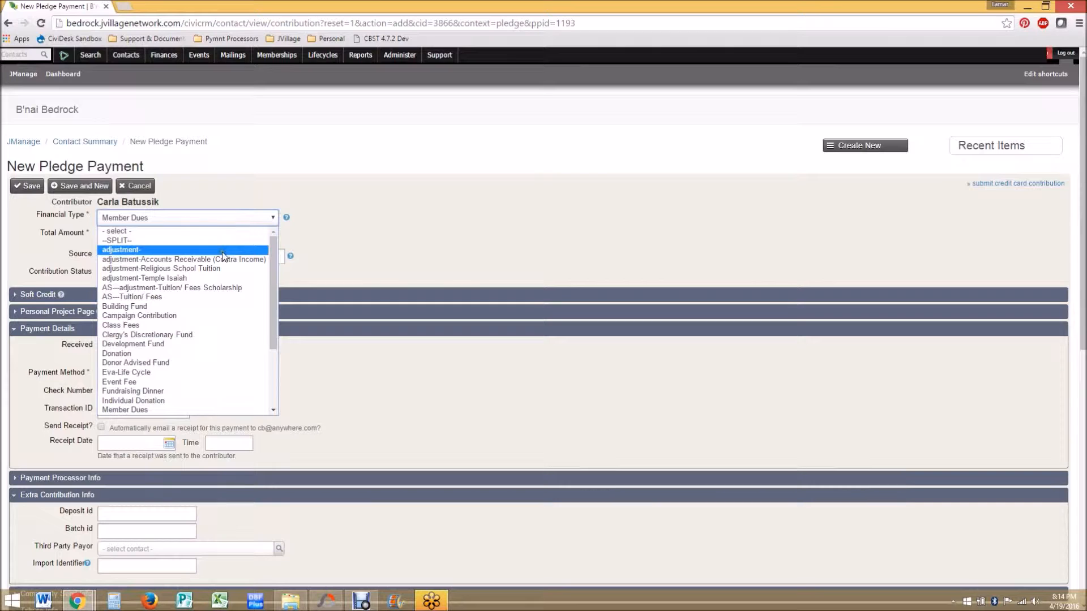
pyautogui.press('Up')
pyautogui.click(142, 252)
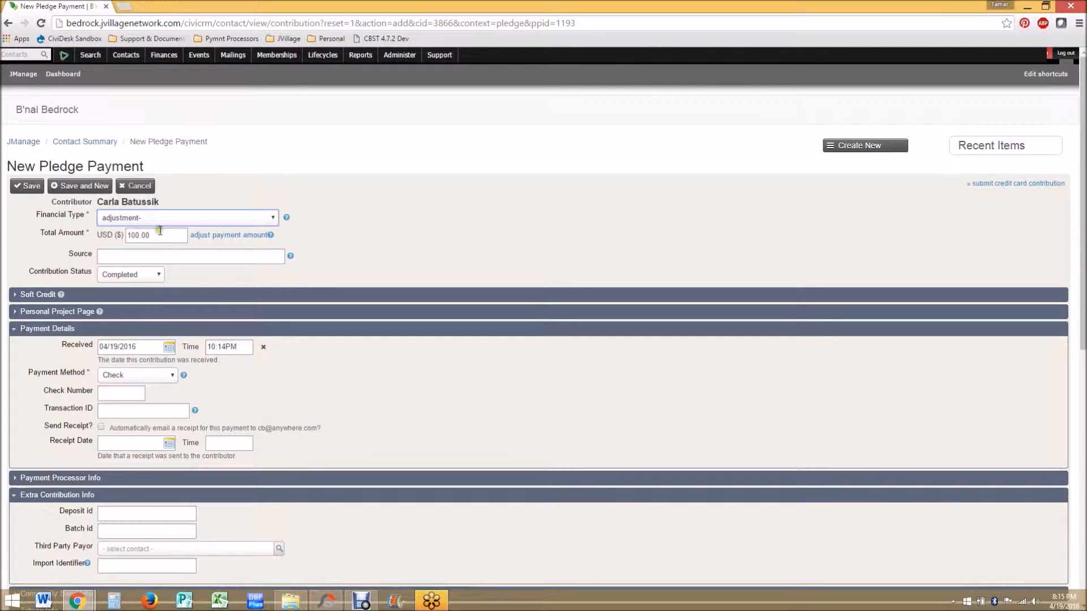
# Step: Set the adjustment's total amount to 300 USD and its payment method to Non-Monetary
pyautogui.moveTo(160, 234); pyautogui.dragTo(115, 233)
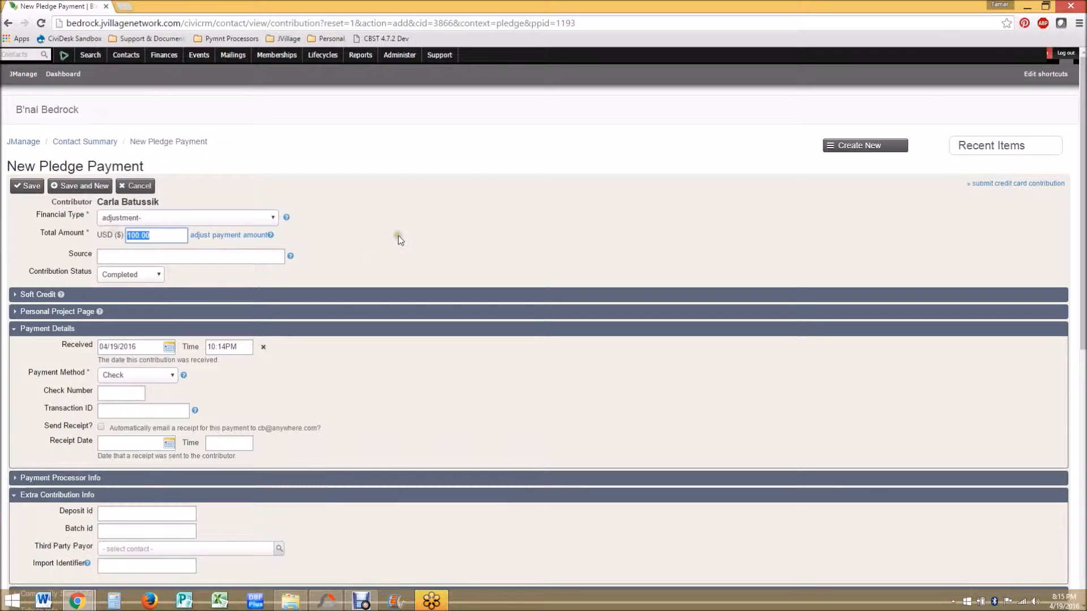
pyautogui.write('300')
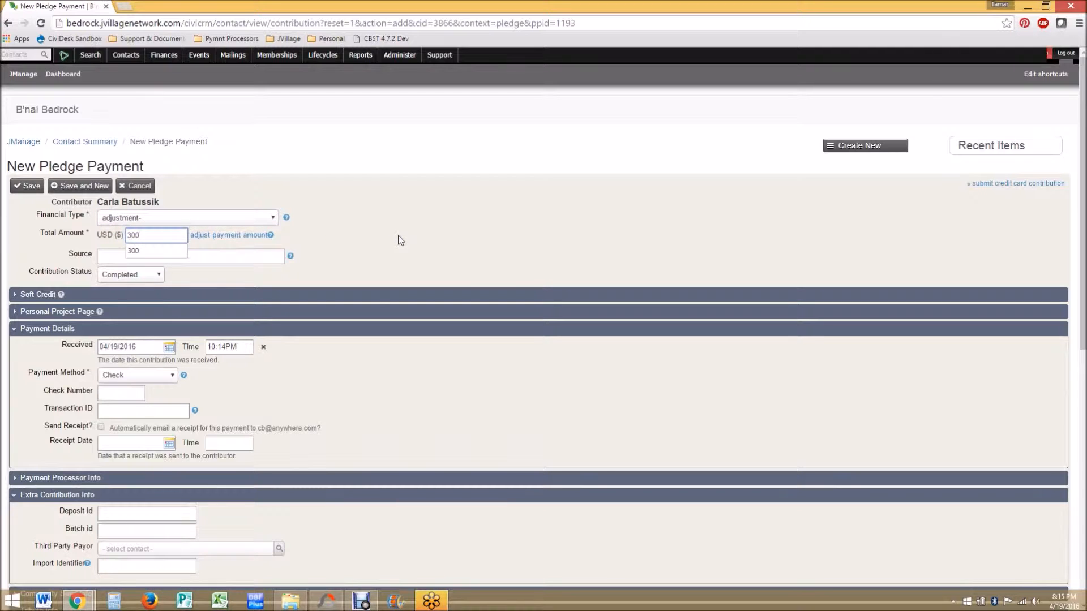
pyautogui.click(431, 252)
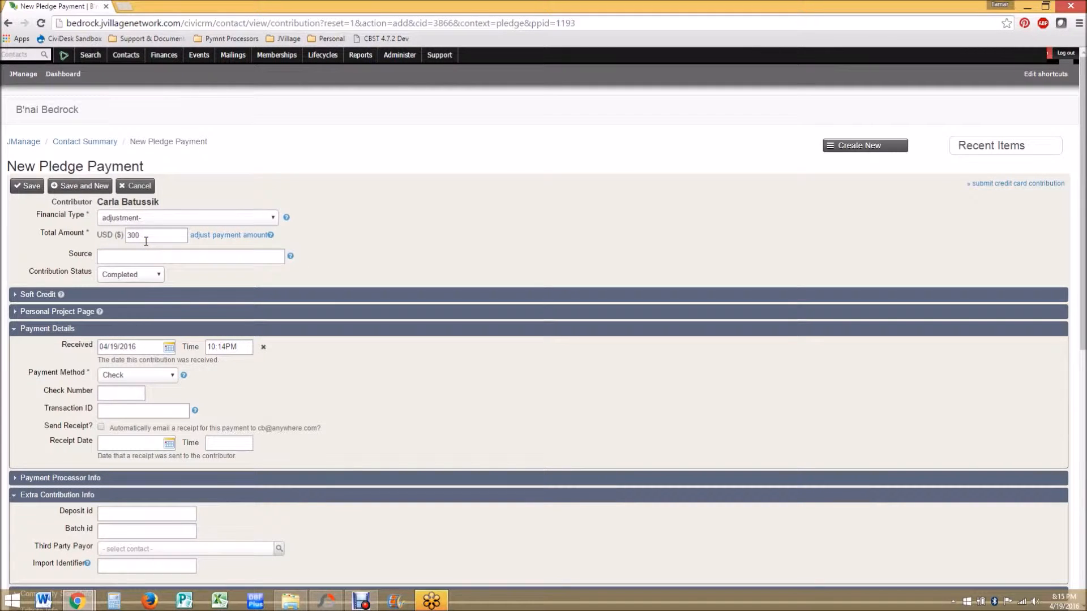
pyautogui.click(146, 375)
pyautogui.click(146, 446)
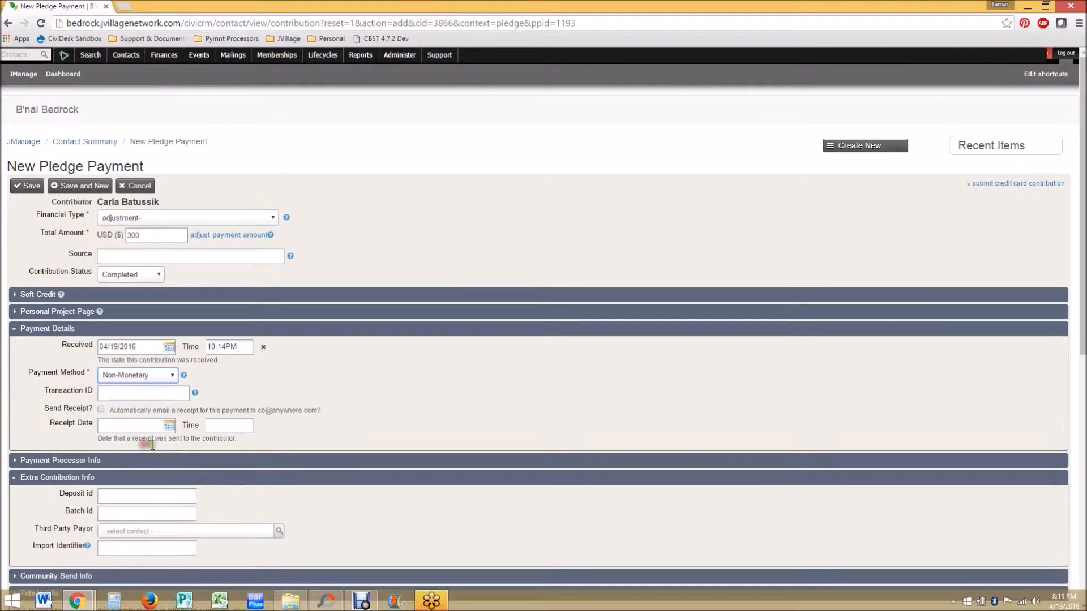
pyautogui.click(287, 435)
# Step: Expand the additional details of the pledge payment and enter the note "Lost job."
pyautogui.scroll(-2, 287, 439)
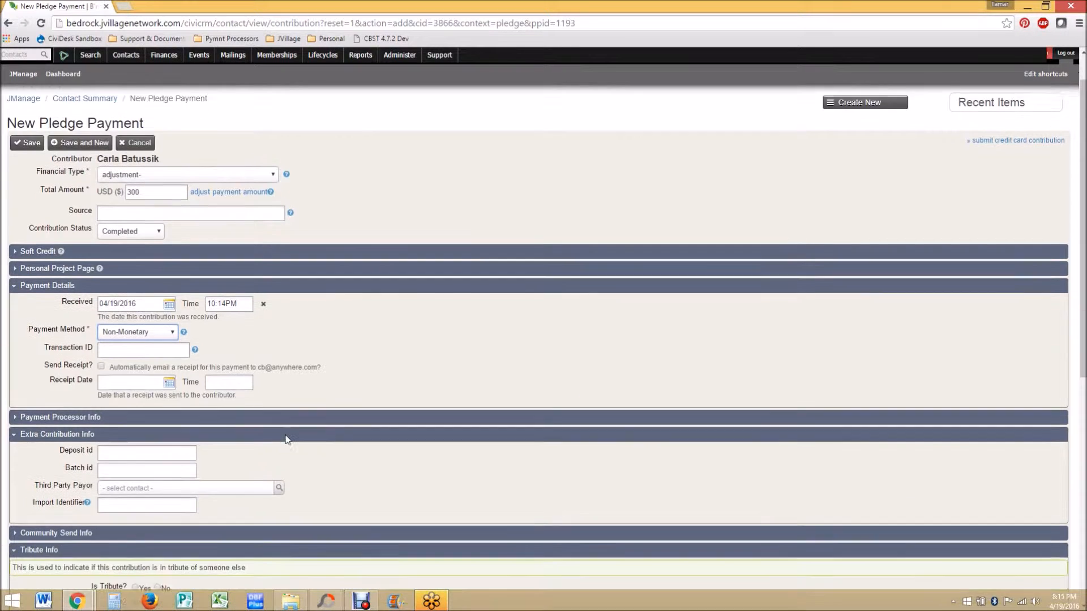
pyautogui.scroll(-4, 285, 439)
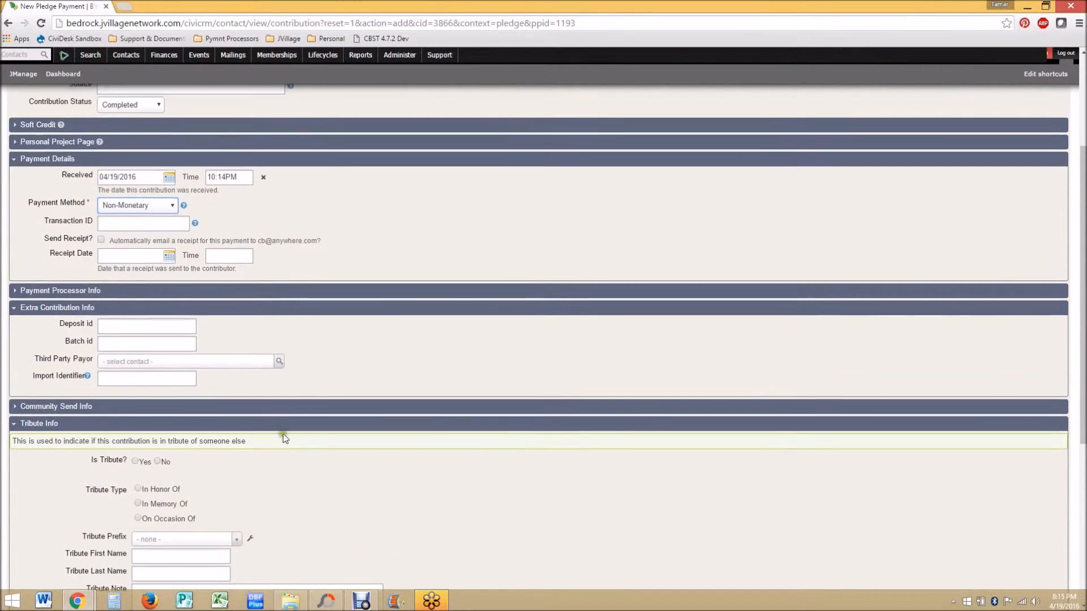
pyautogui.scroll(-3, 283, 437)
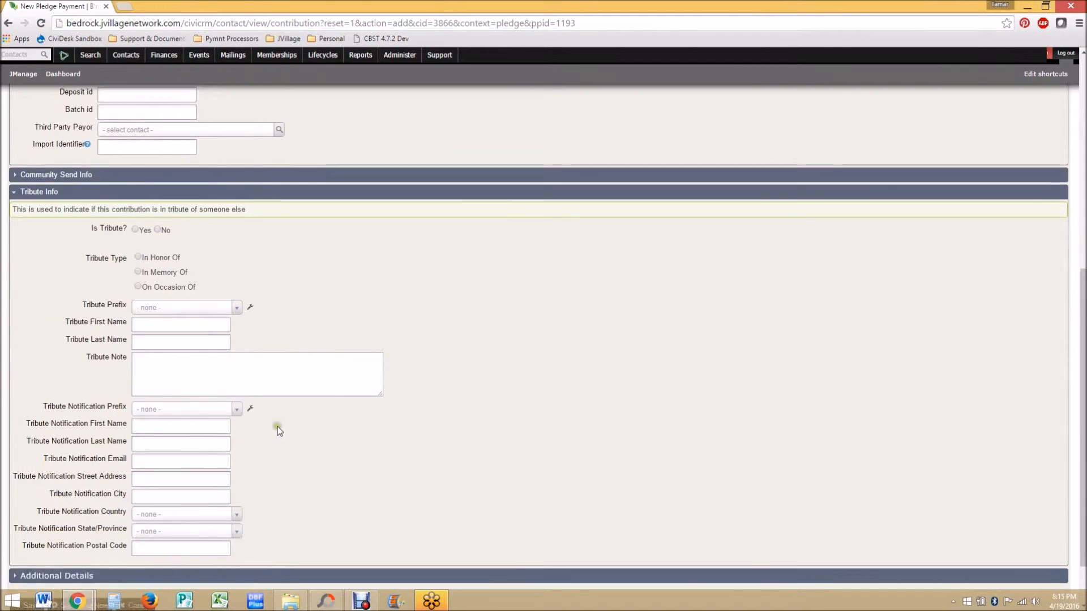
pyautogui.click(250, 510)
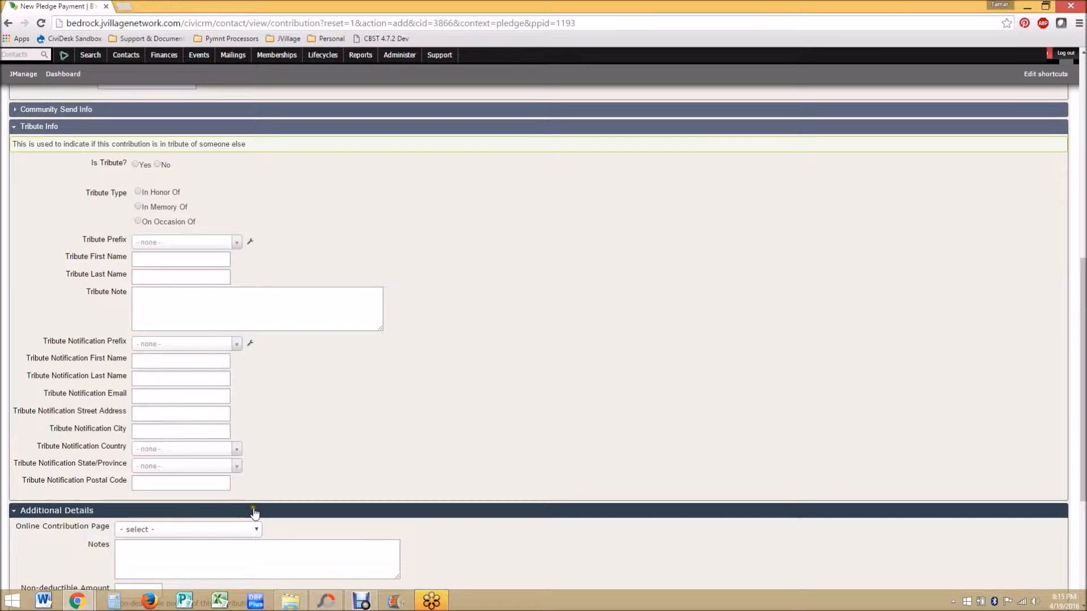
pyautogui.scroll(-2, 253, 511)
pyautogui.click(253, 460)
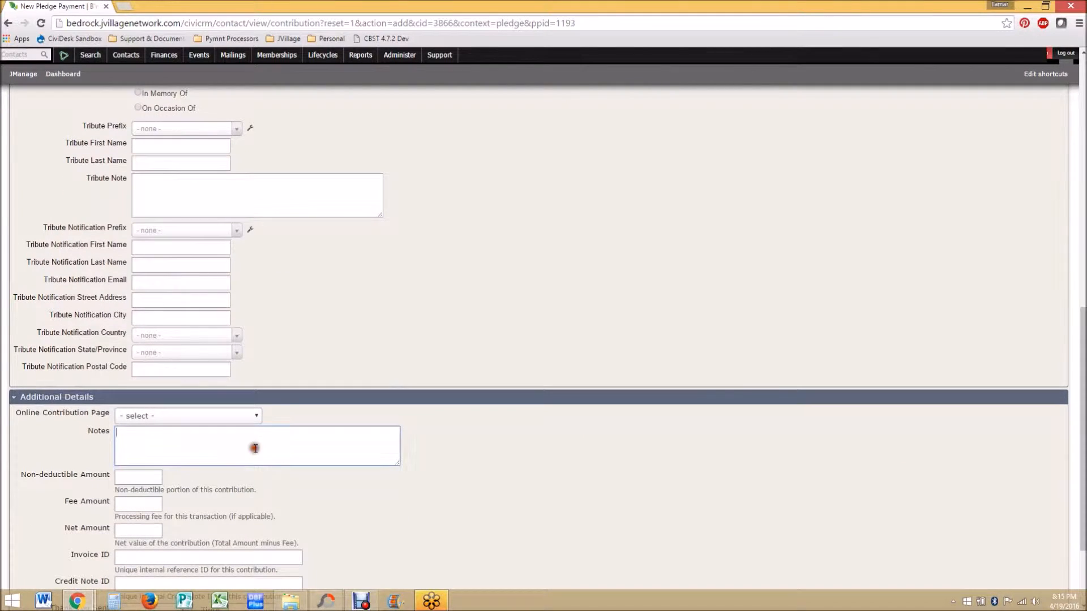
pyautogui.write('Lost job.')
pyautogui.click(333, 434)
# Step: Review the adjustment's entries and save the pledge payment
pyautogui.scroll(8, 338, 360)
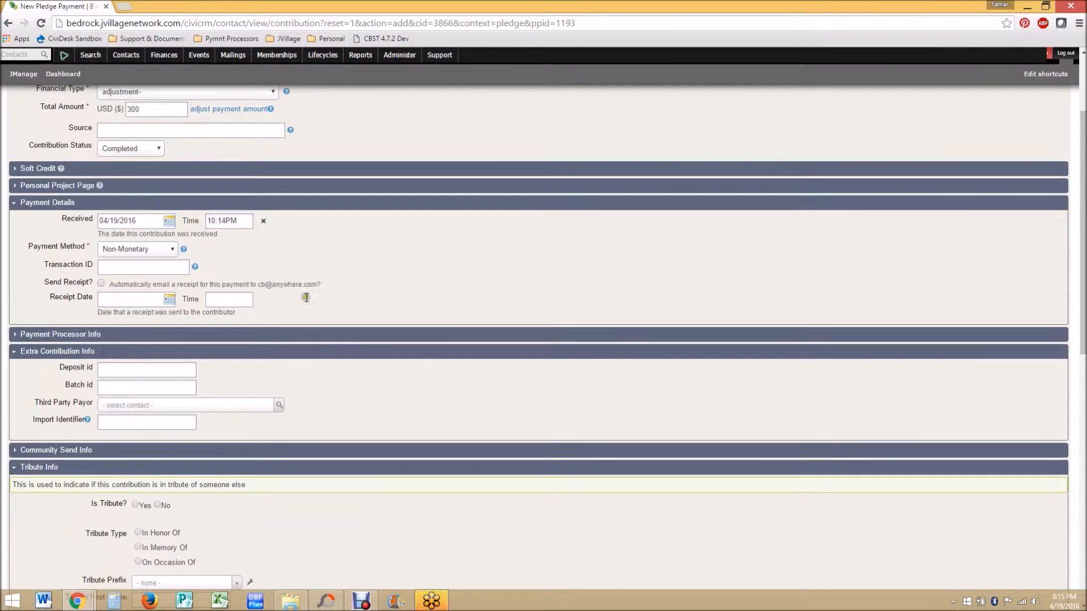
pyautogui.scroll(2, 240, 226)
pyautogui.click(225, 134)
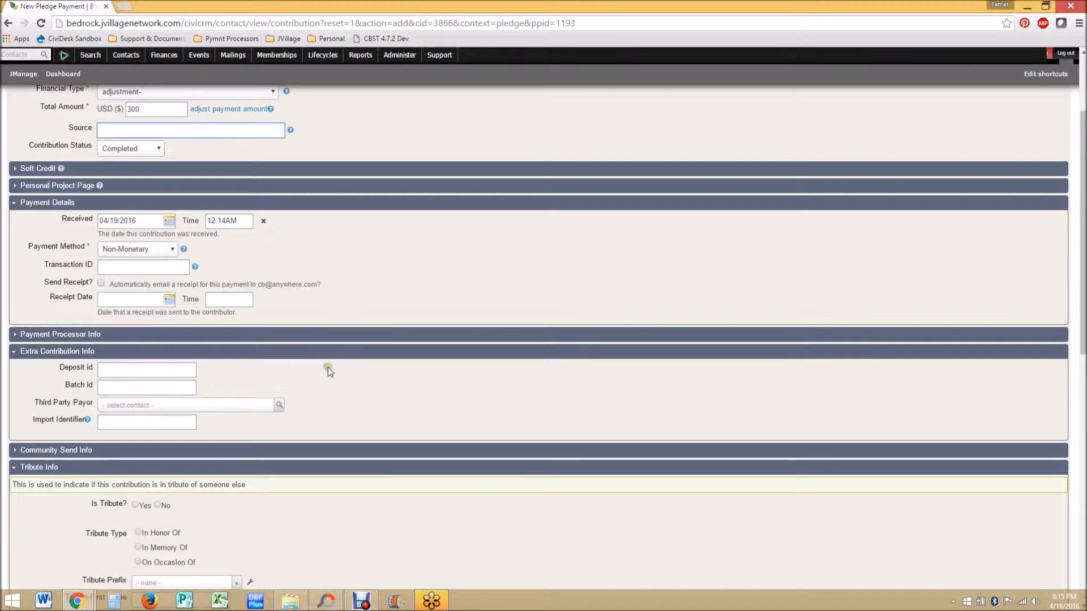
pyautogui.scroll(-6, 328, 366)
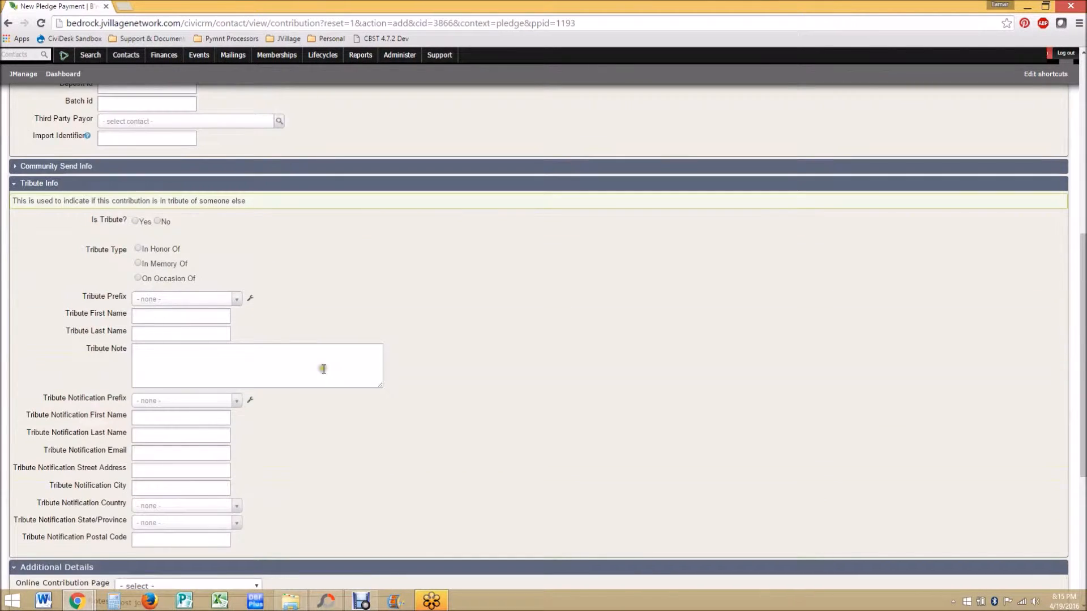
pyautogui.scroll(-4, 192, 362)
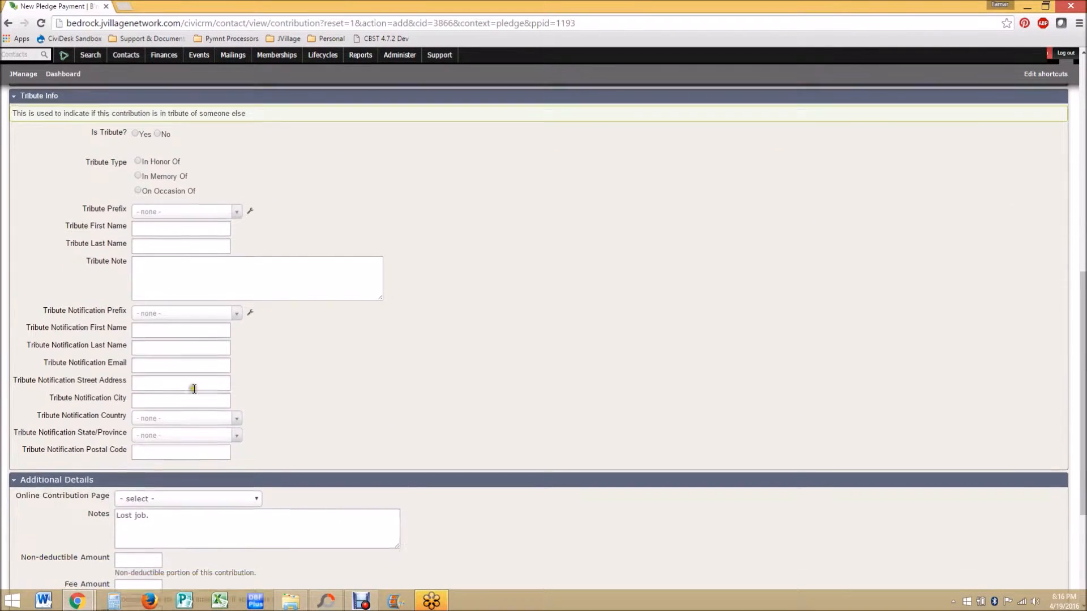
pyautogui.click(29, 545)
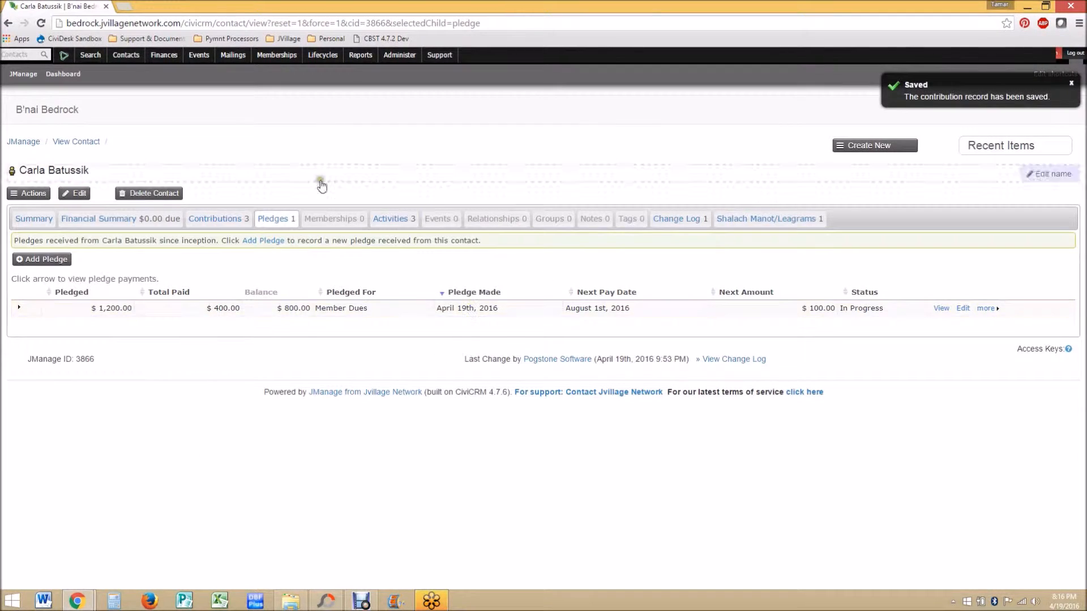
# Step: Examine the Member Dues pledge's payment schedule and the adjustment and balance in the contact's financial summary
pyautogui.click(24, 308)
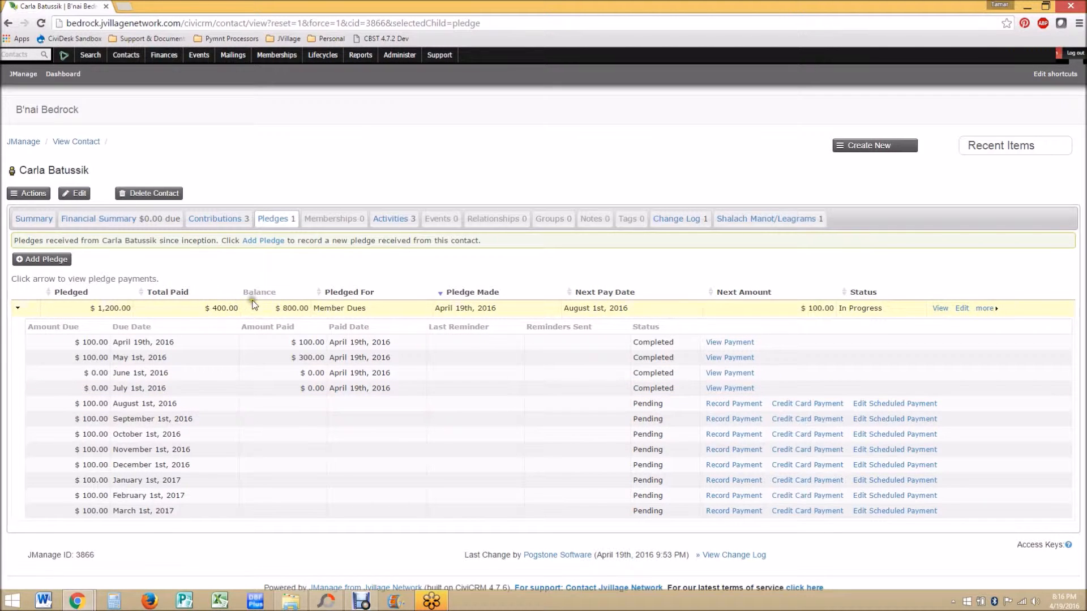
pyautogui.click(127, 222)
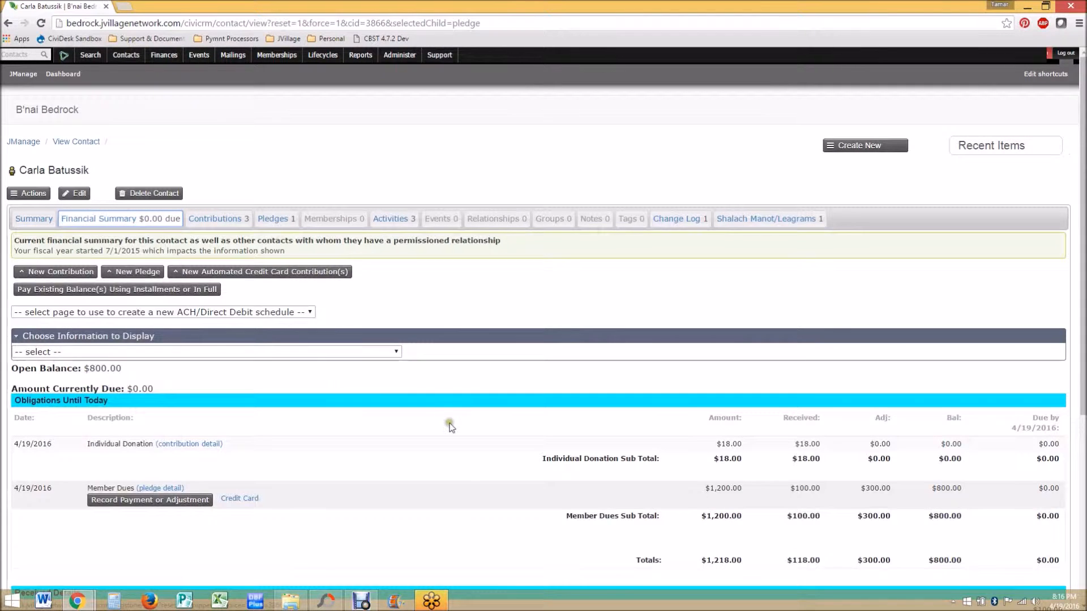
pyautogui.scroll(-2, 503, 460)
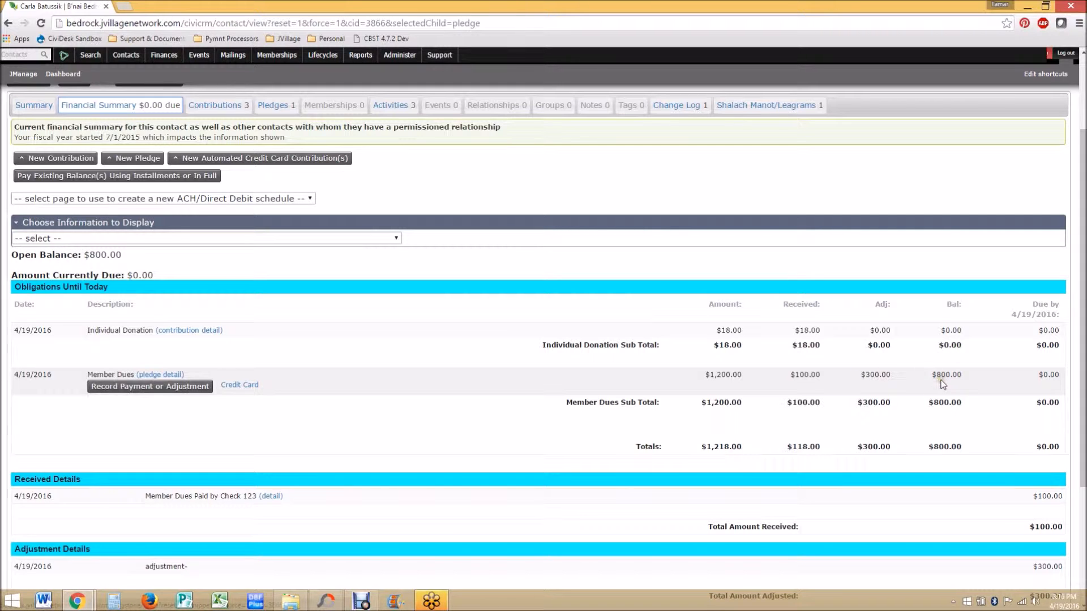
pyautogui.scroll(1, 380, 412)
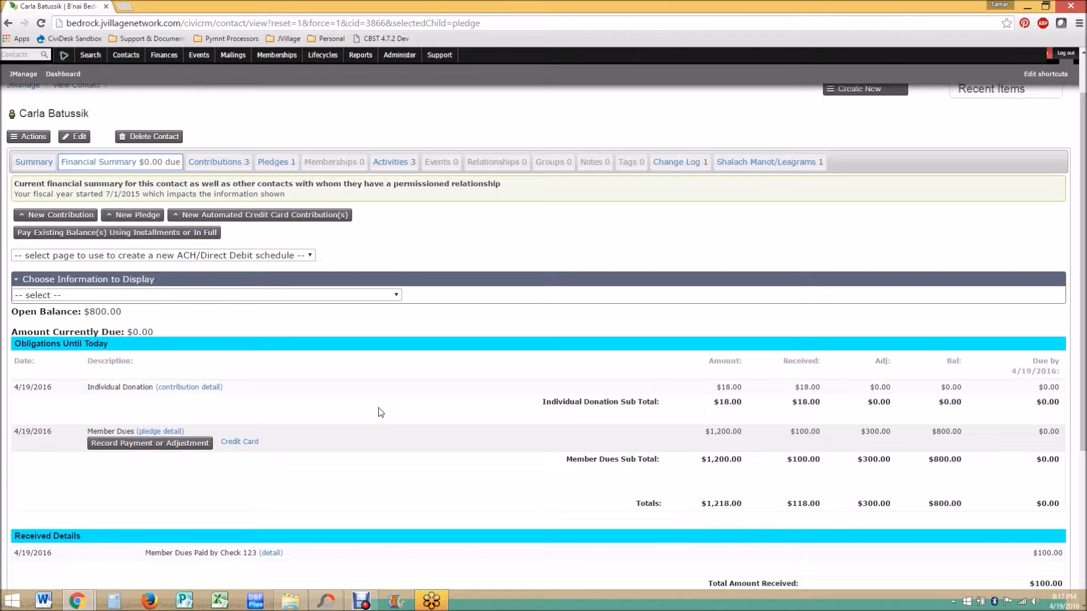
pyautogui.scroll(-1, 1017, 486)
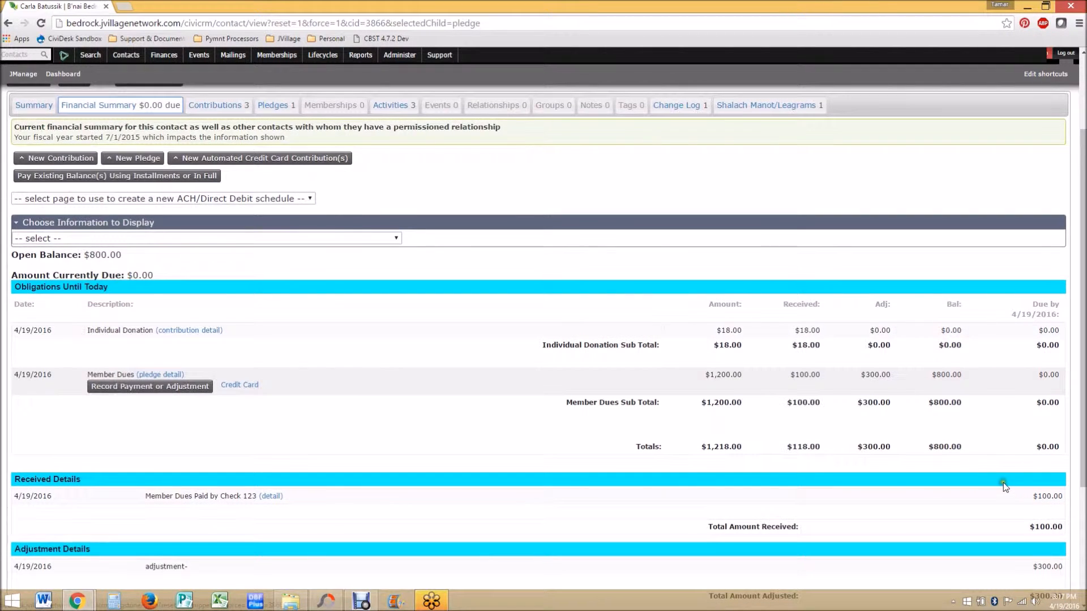
pyautogui.scroll(1, 1002, 484)
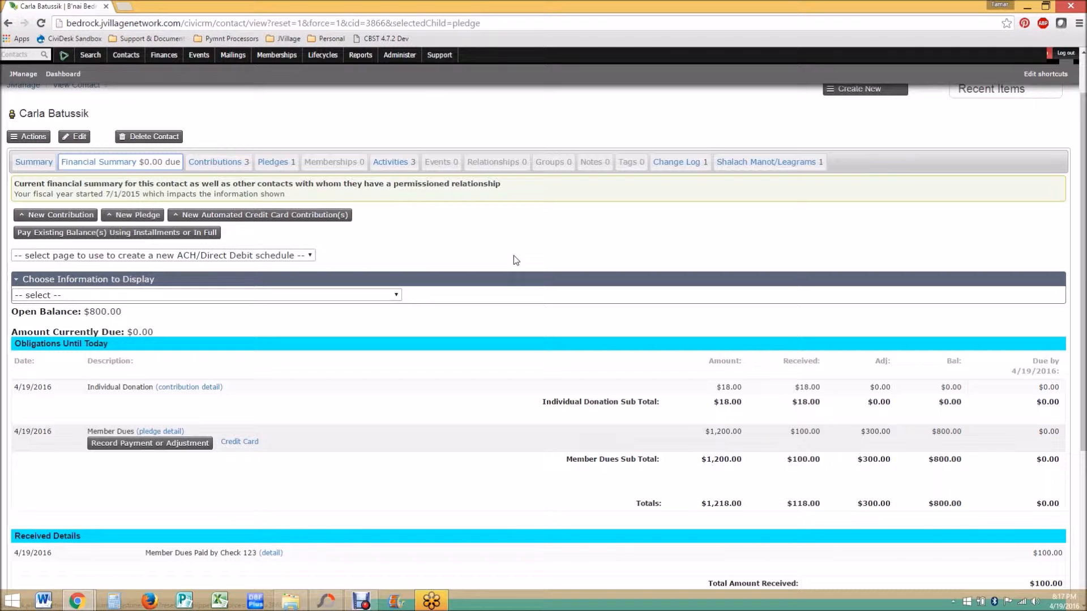
pyautogui.click(481, 363)
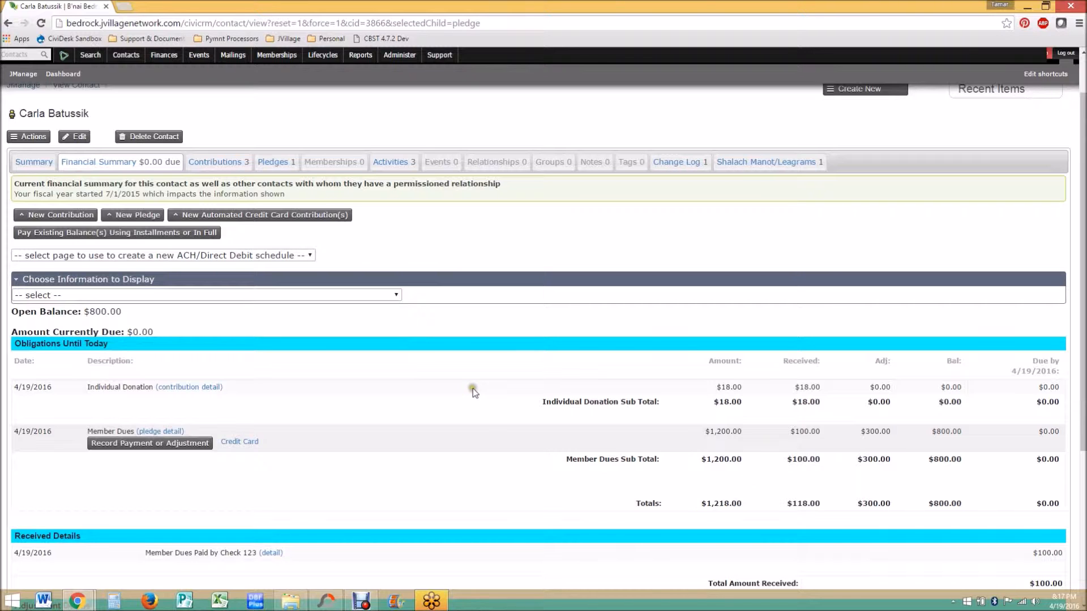
# Step: Start a new contribution for the contact with the financial type Fundraising Dinner
pyautogui.click(63, 216)
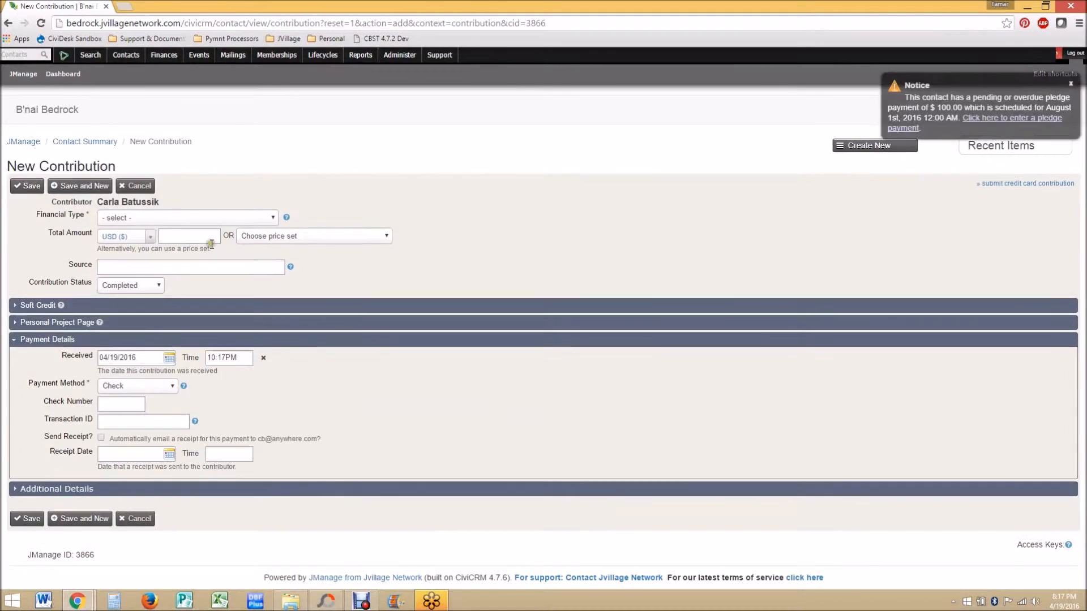
pyautogui.click(211, 218)
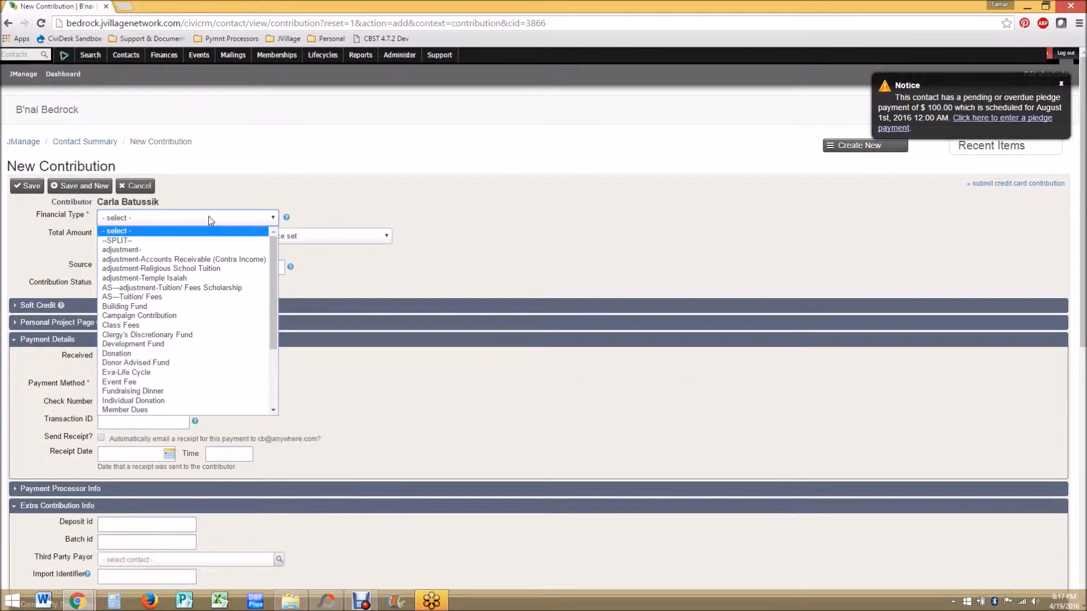
pyautogui.press('f')
pyautogui.press('Return')
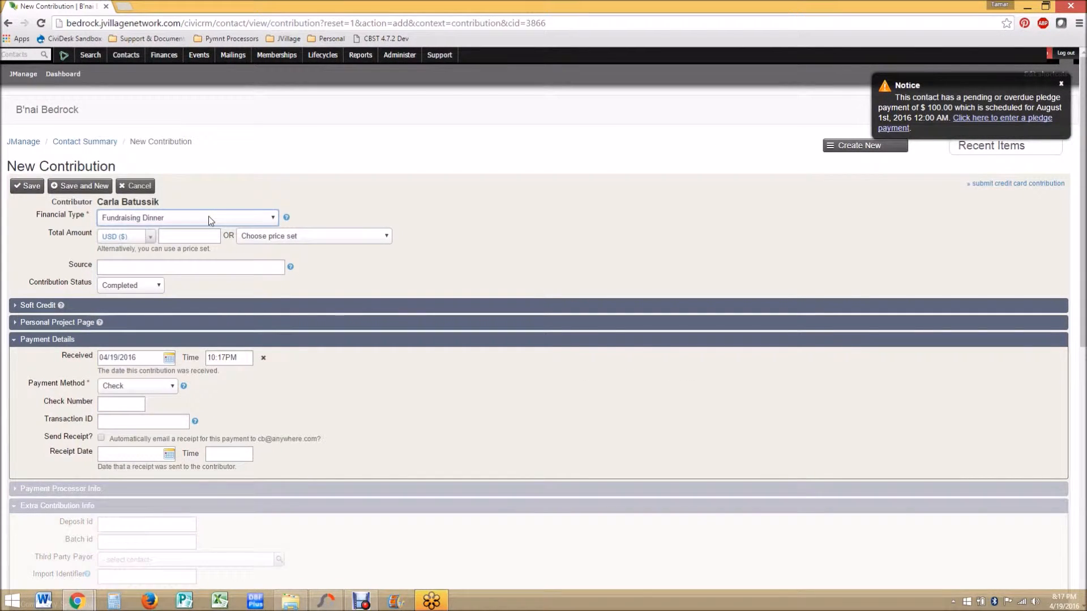
# Step: Set the contribution's total amount to 100 USD and its check number to 123
pyautogui.click(204, 238)
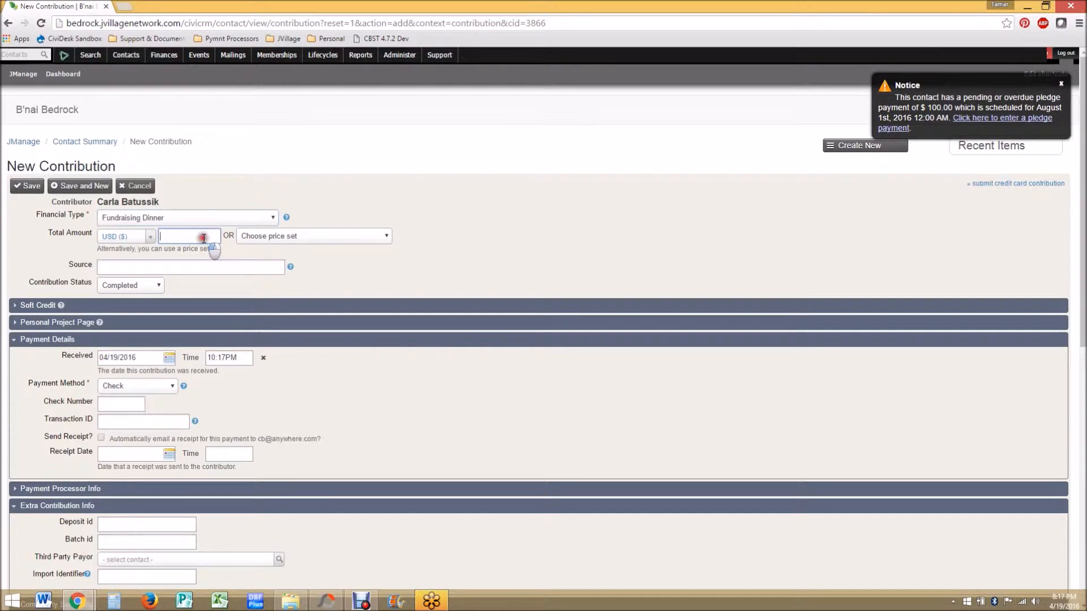
pyautogui.write('100')
pyautogui.click(317, 273)
pyautogui.click(142, 404)
pyautogui.write('123')
# Step: Expand the contribution's additional details and set the non-deductible amount to 30
pyautogui.scroll(-3, 143, 477)
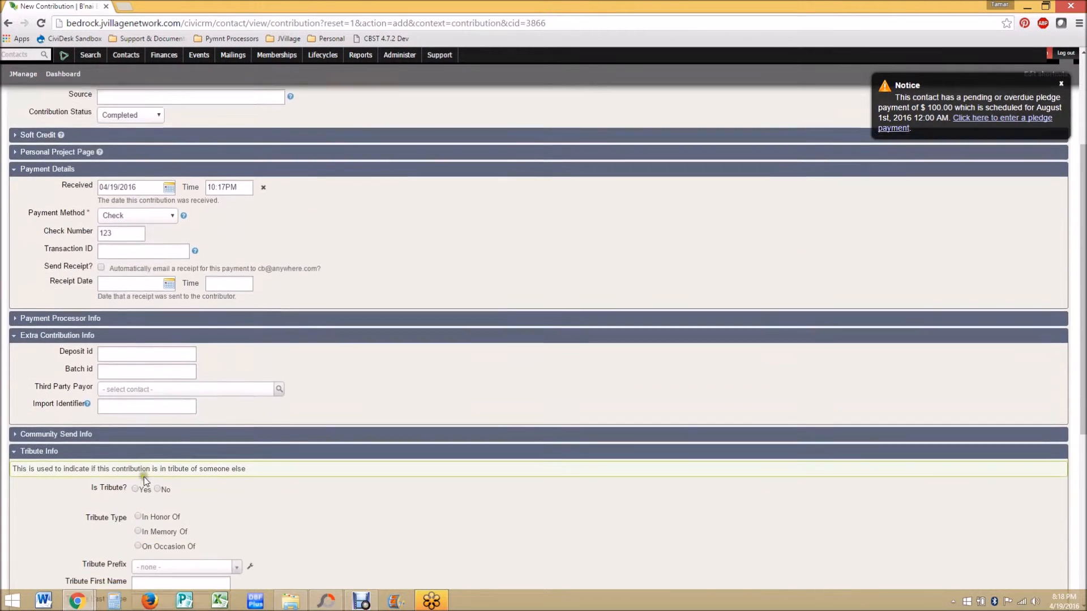
pyautogui.scroll(-5, 143, 476)
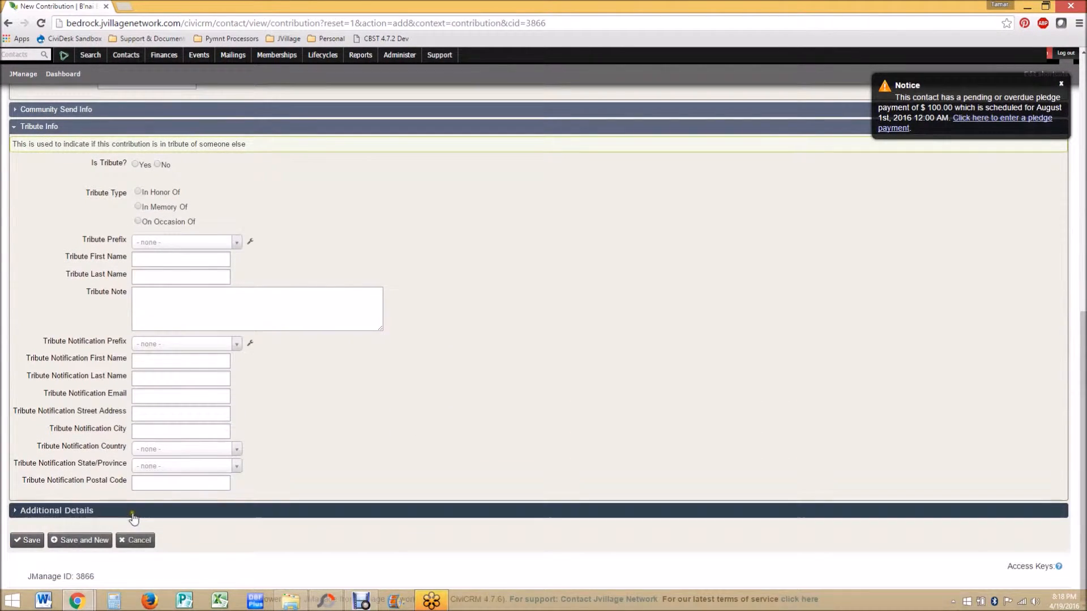
pyautogui.click(132, 515)
pyautogui.scroll(-3, 266, 499)
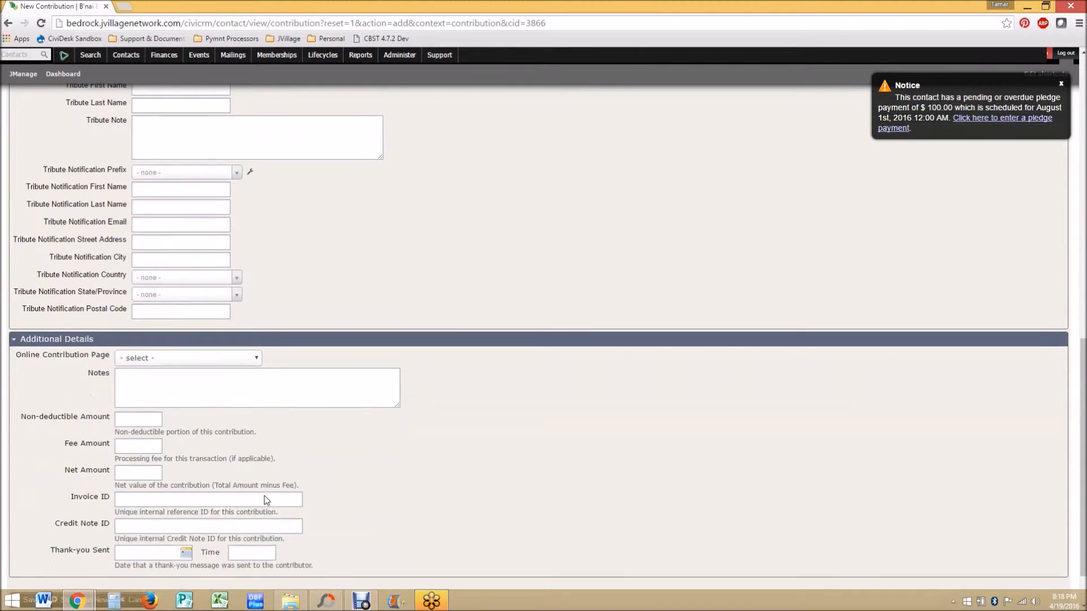
pyautogui.scroll(-1, 266, 500)
pyautogui.click(263, 498)
pyautogui.click(143, 364)
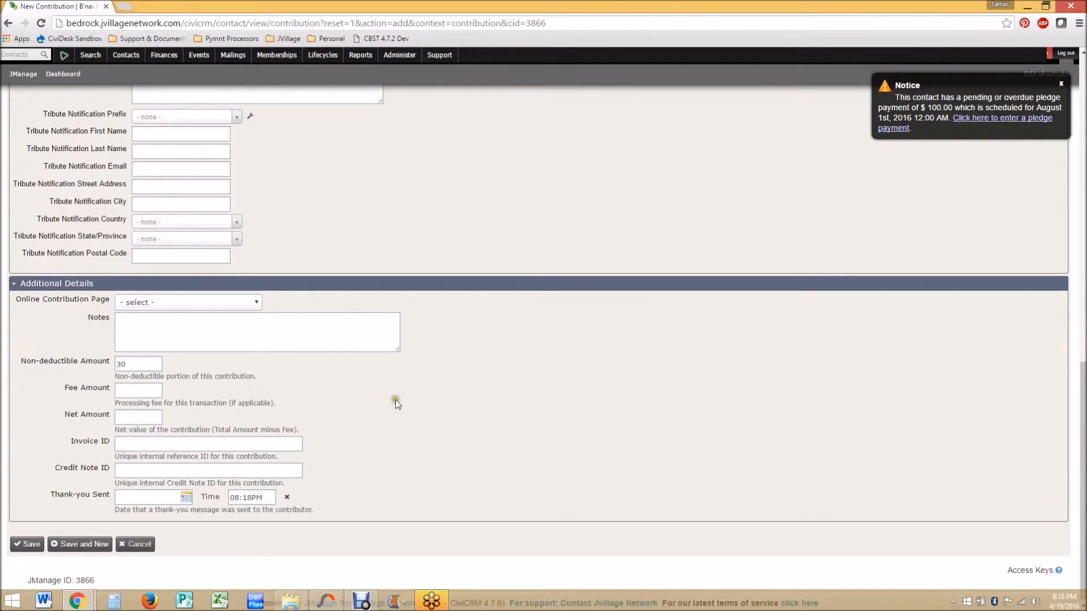
# Step: Review the Fundraising Dinner contribution's entries and save it
pyautogui.scroll(5, 390, 412)
pyautogui.scroll(7, 396, 396)
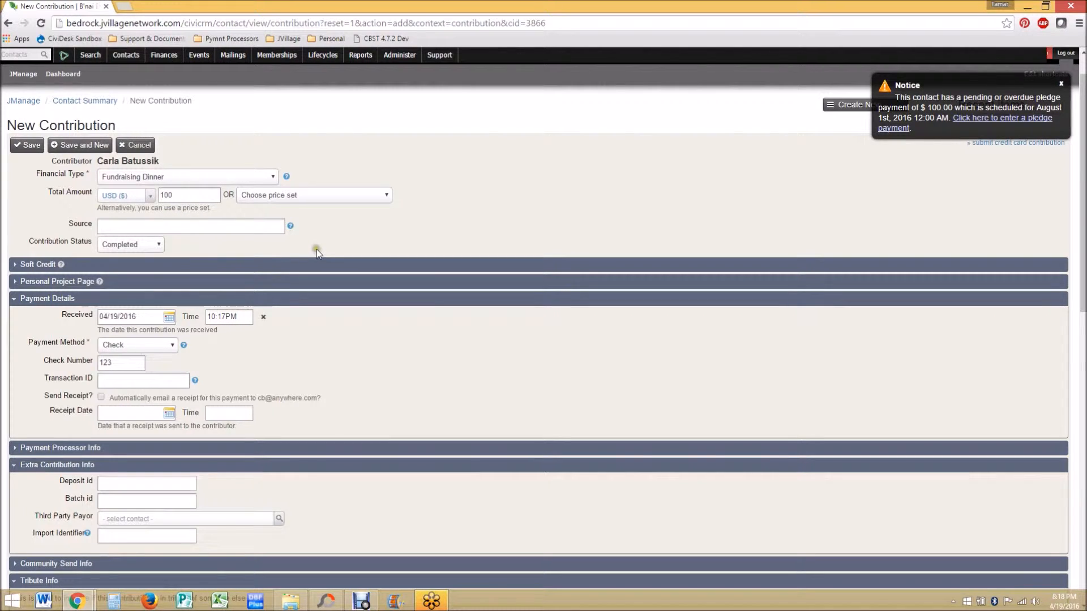
pyautogui.scroll(-5, 317, 249)
pyautogui.scroll(-6, 317, 249)
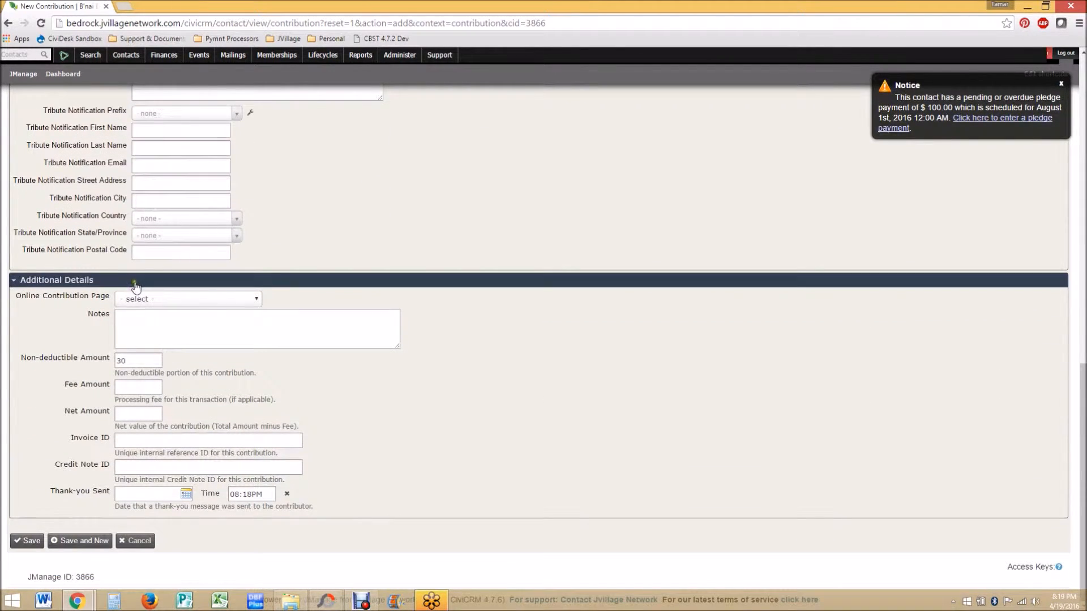
pyautogui.click(140, 359)
pyautogui.click(28, 540)
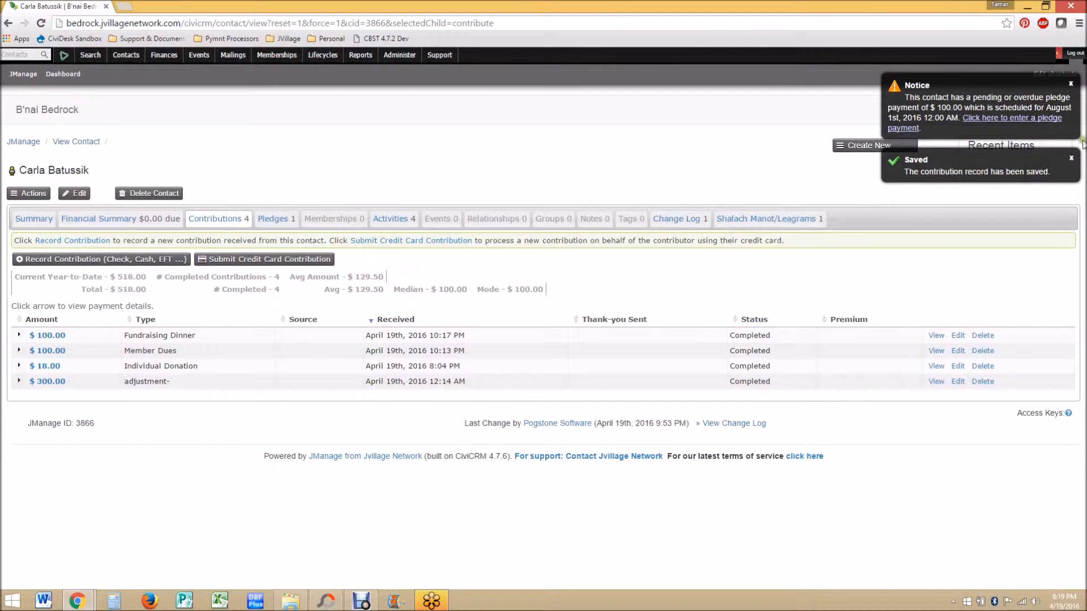
# Step: Dismiss the notifications and check the payment details of the Fundraising Dinner contribution, collapsing them again
pyautogui.click(1070, 158)
pyautogui.click(1071, 84)
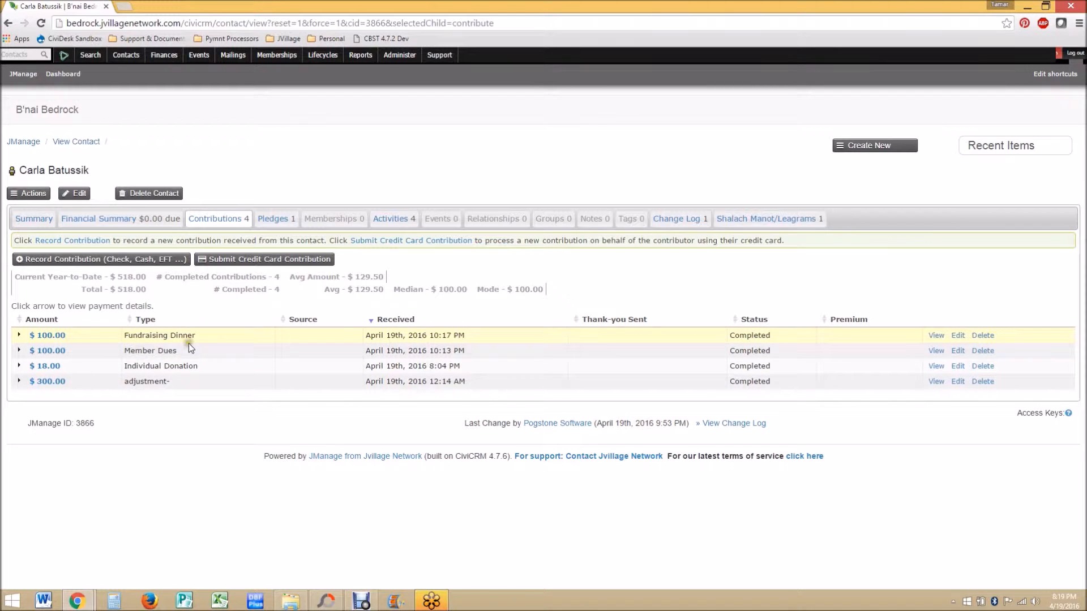
pyautogui.click(17, 338)
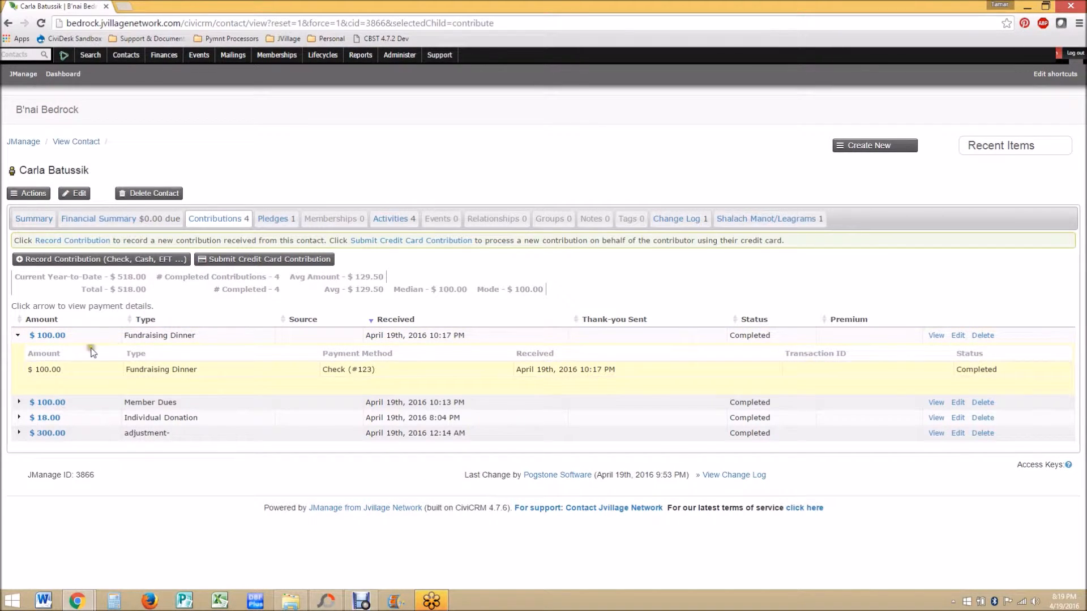
pyautogui.click(17, 336)
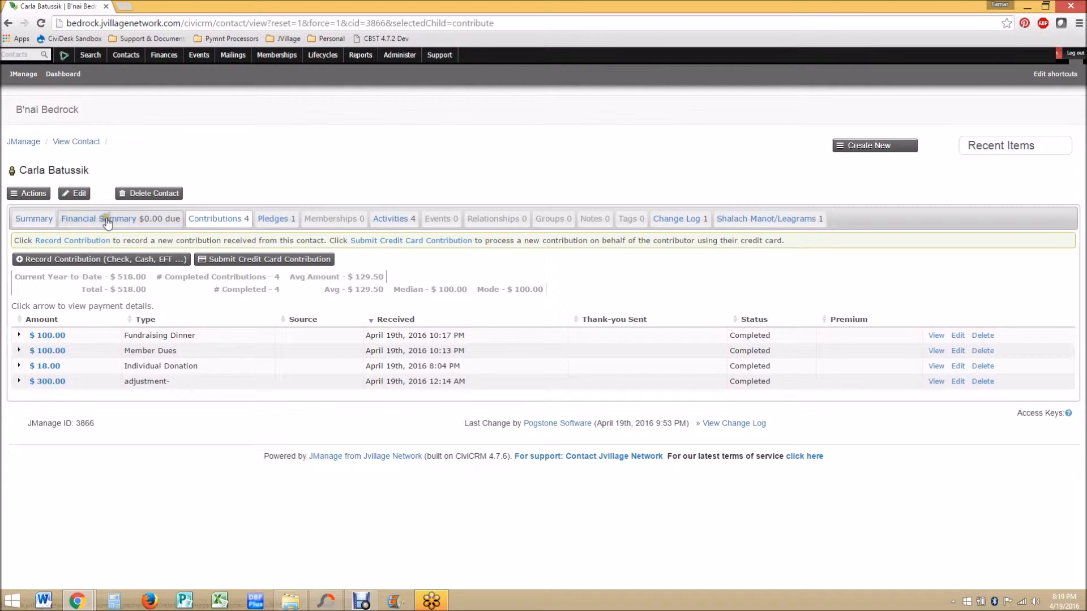
# Step: Display the tax information for the current calendar year (2016) in the contact's financial summary and examine the deductible and non-deductible amounts
pyautogui.click(103, 219)
pyautogui.scroll(-2, 329, 396)
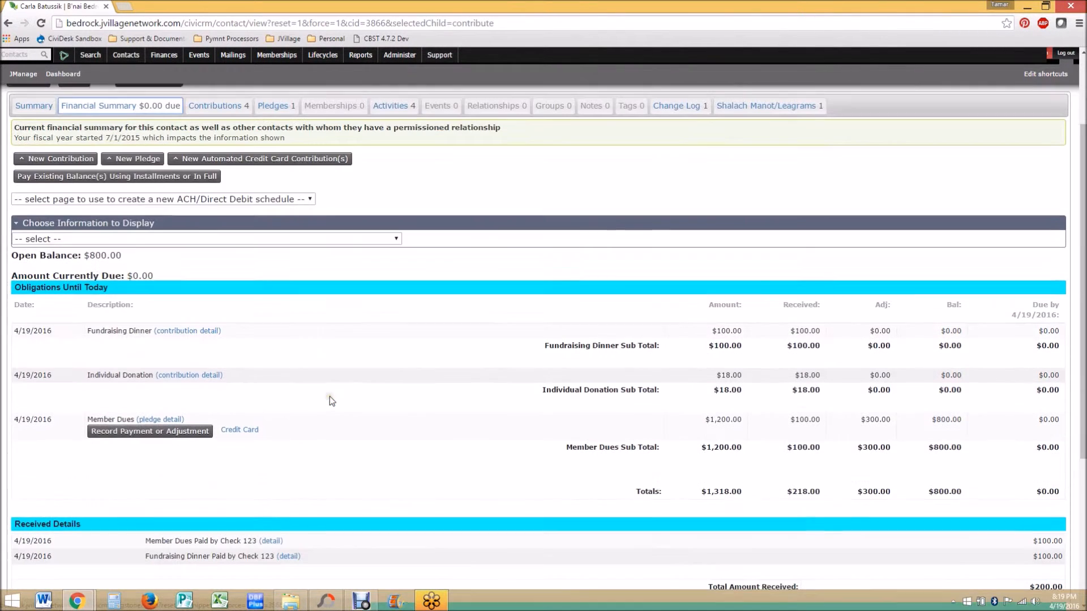
pyautogui.click(236, 238)
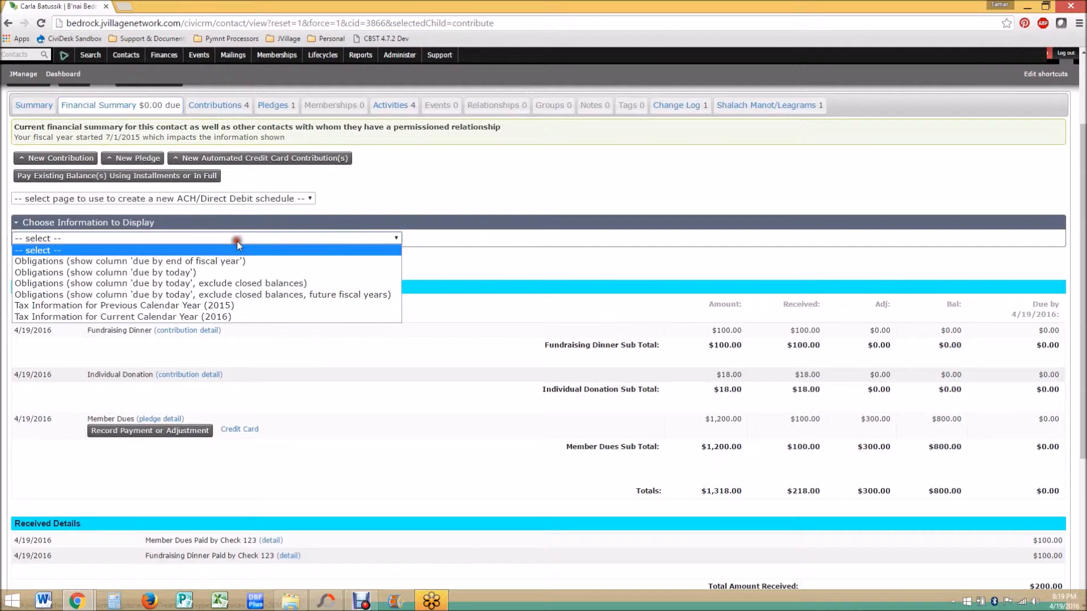
pyautogui.click(237, 317)
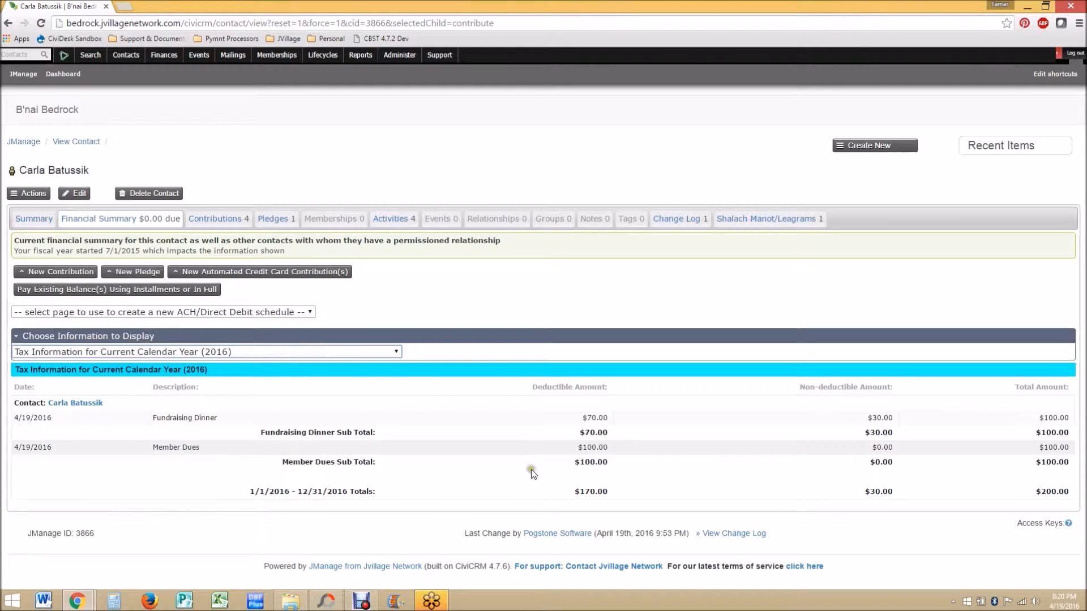
pyautogui.click(584, 470)
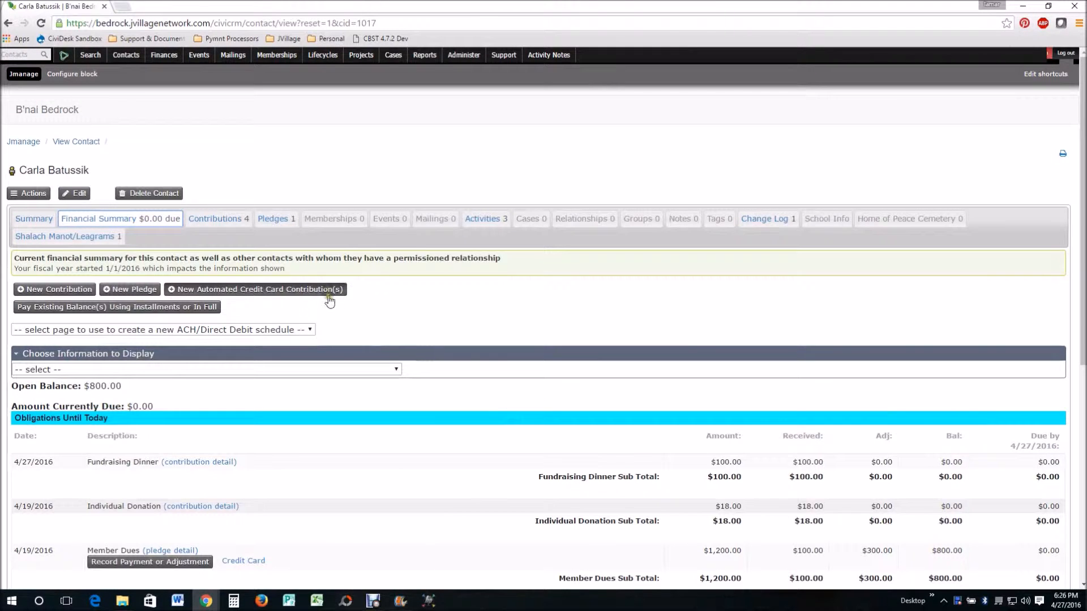
# Step: Start a new automated credit card contribution with the financial type Donation and a total amount of 36 USD
pyautogui.click(327, 292)
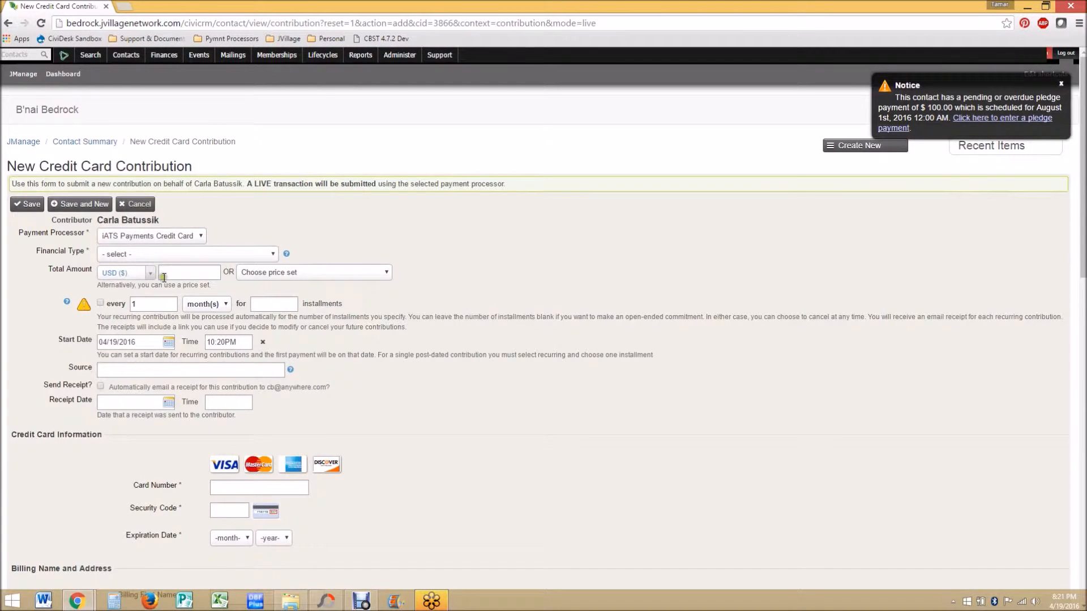
pyautogui.click(172, 256)
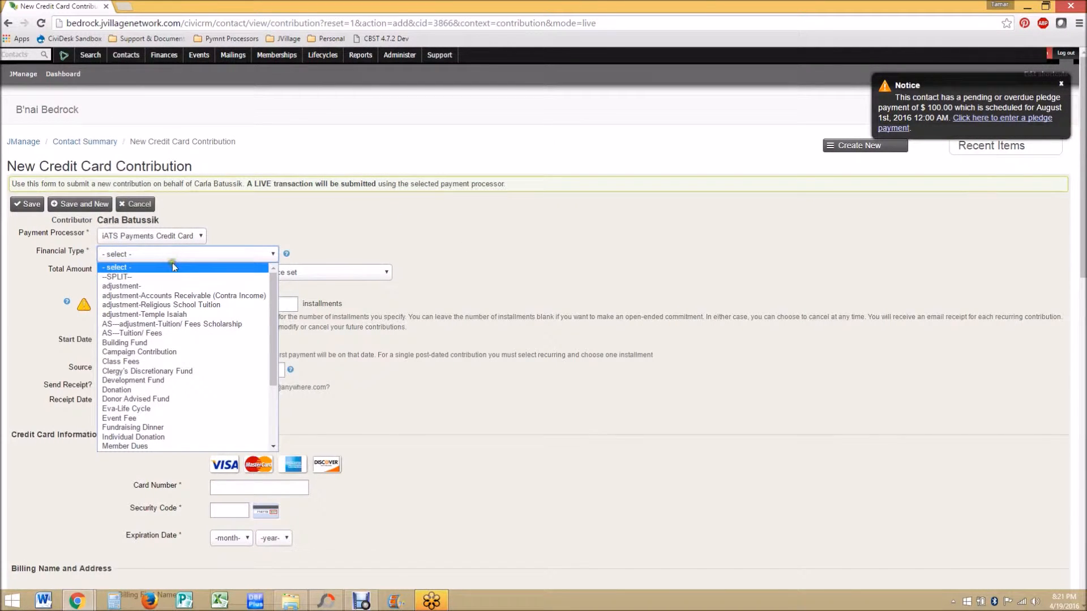
pyautogui.click(165, 392)
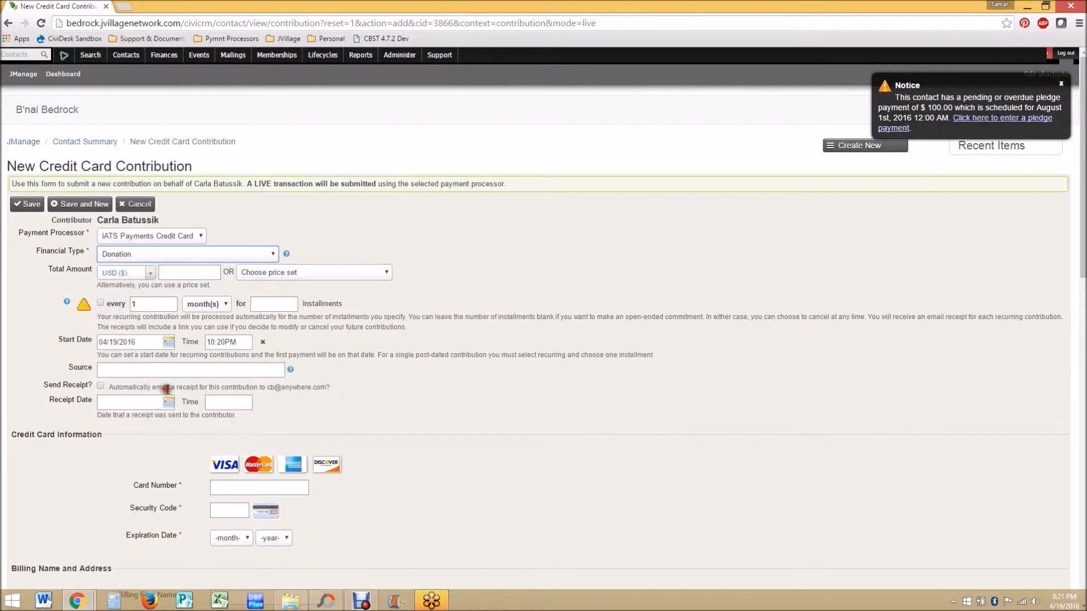
pyautogui.click(188, 275)
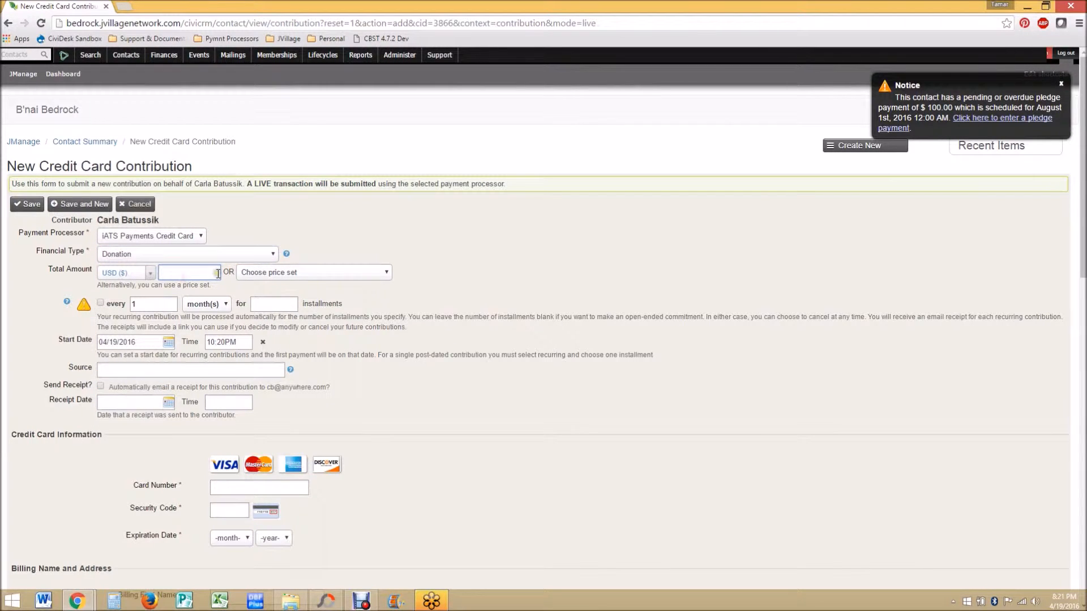
pyautogui.write('36')
# Step: Enter the Donation's credit card number and security code, and set the card's expiration date to Aug 2026
pyautogui.scroll(-2, 177, 429)
pyautogui.scroll(-1, 177, 429)
pyautogui.click(246, 373)
pyautogui.write('4222222222222220')
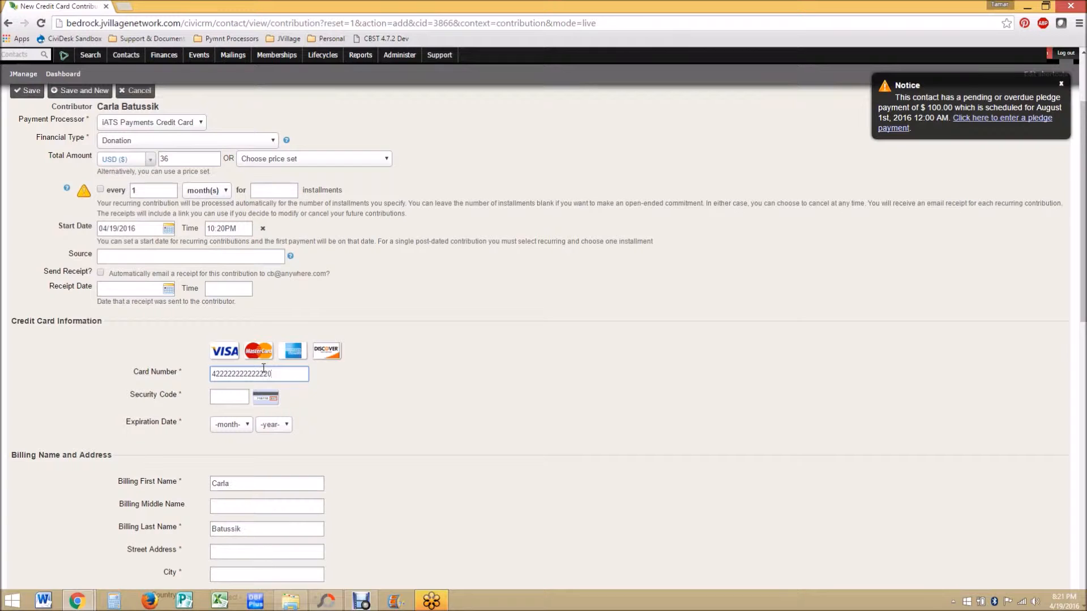
pyautogui.press('Tab')
pyautogui.write('12')
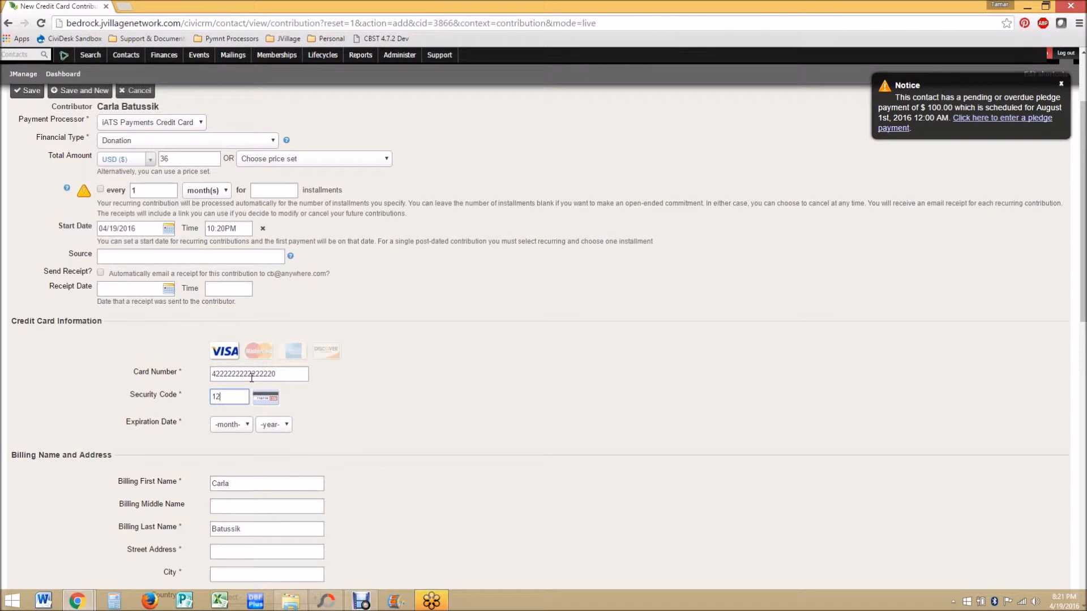
pyautogui.click(230, 425)
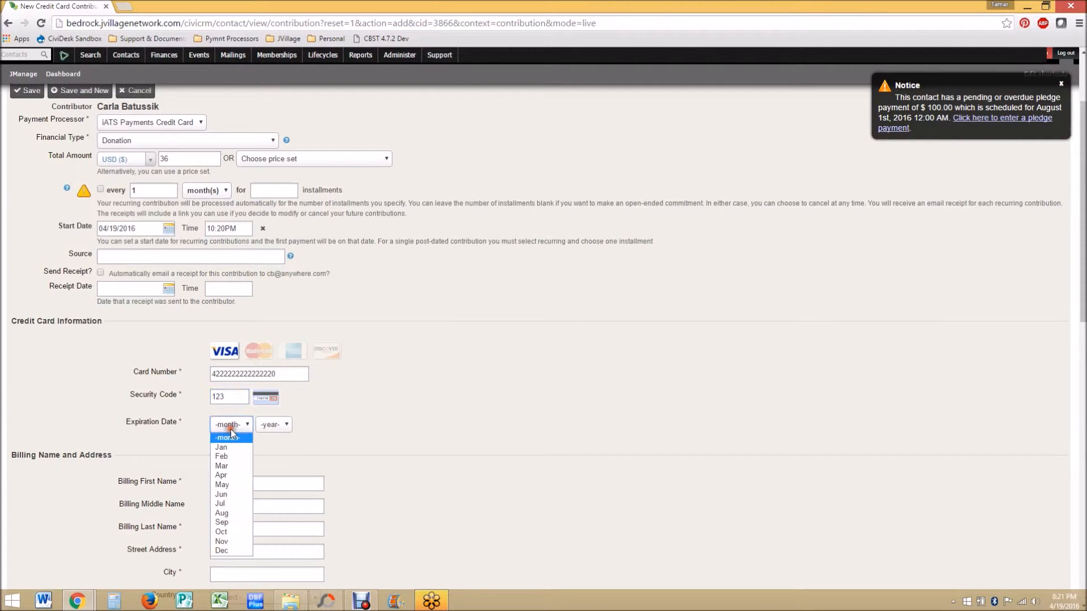
pyautogui.click(233, 517)
pyautogui.click(278, 426)
pyautogui.click(273, 540)
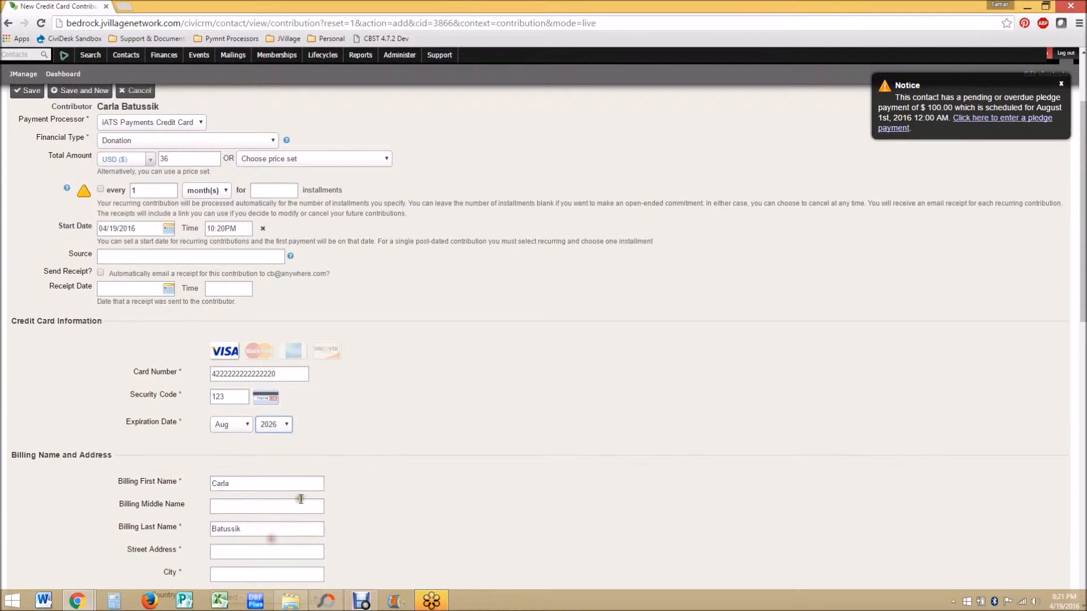
# Step: Leave the remaining tribute and additional details as they are and save the Donation credit card contribution
pyautogui.scroll(-6, 299, 501)
pyautogui.scroll(-7, 299, 505)
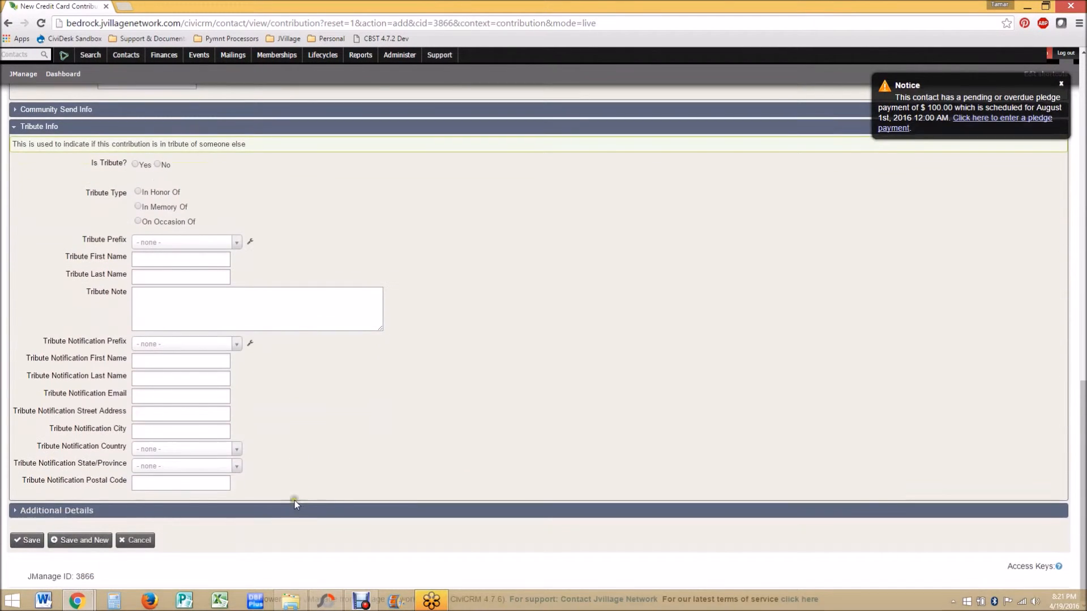
pyautogui.click(294, 501)
pyautogui.scroll(-4, 294, 501)
pyautogui.click(23, 543)
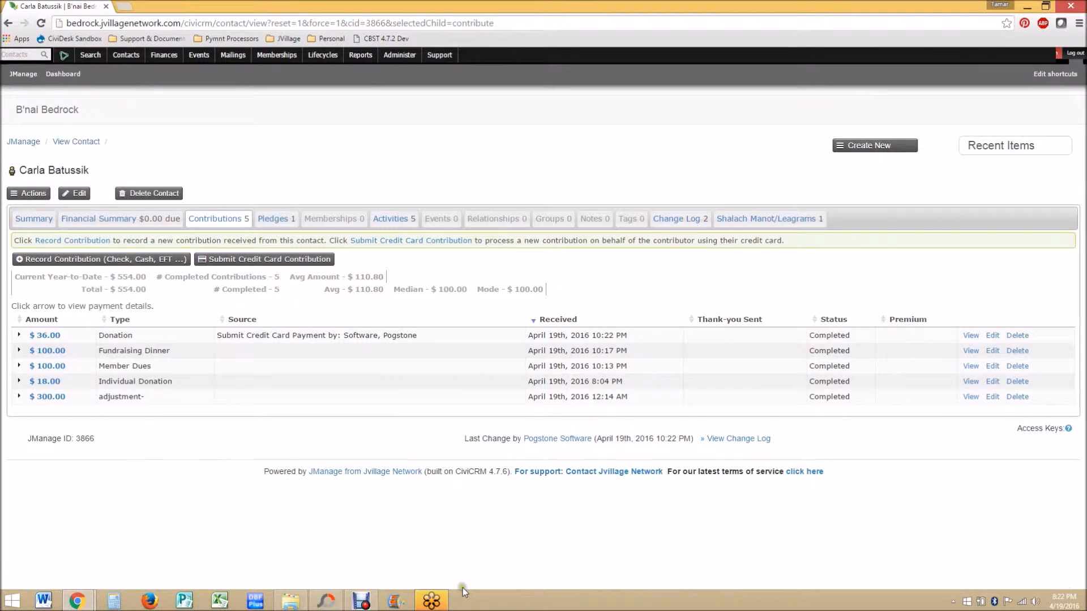
# Step: Expand the Donation contribution's payment details and examine its source text and transaction ID
pyautogui.click(19, 335)
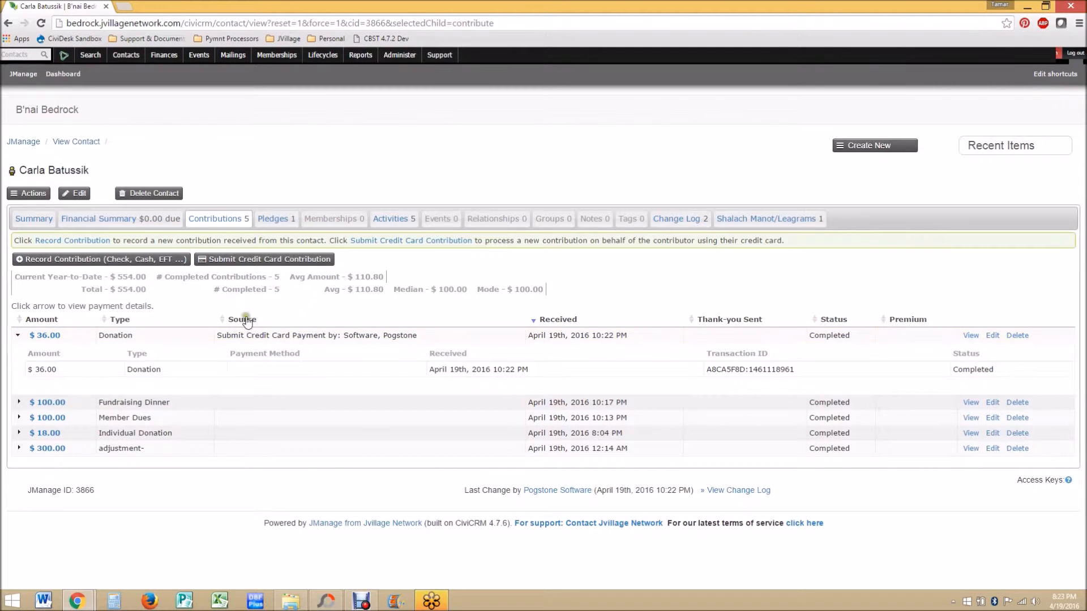
pyautogui.click(422, 335)
pyautogui.moveTo(422, 335); pyautogui.dragTo(218, 334)
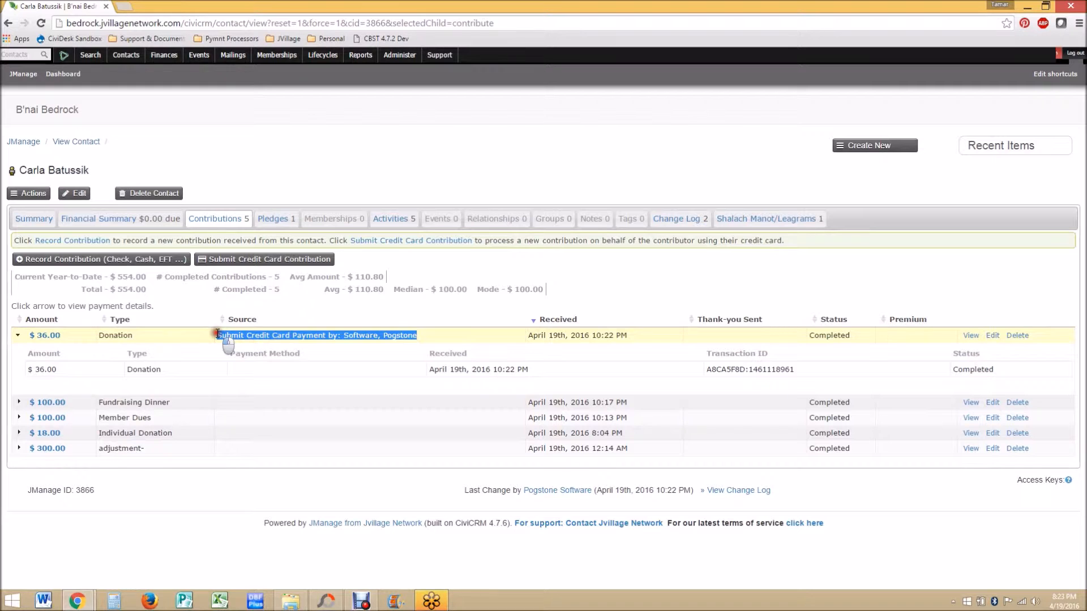
pyautogui.click(807, 368)
pyautogui.moveTo(807, 372); pyautogui.dragTo(700, 372)
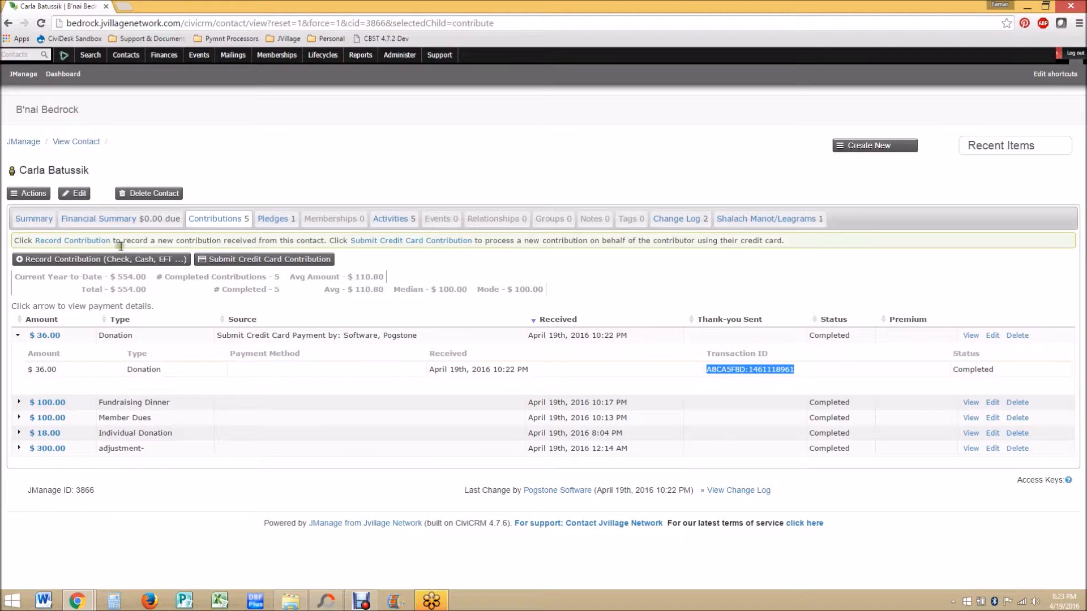
# Step: Start another automated credit card contribution from the financial summary with the financial type Religious School Tuition and a total amount of 100 USD
pyautogui.click(118, 219)
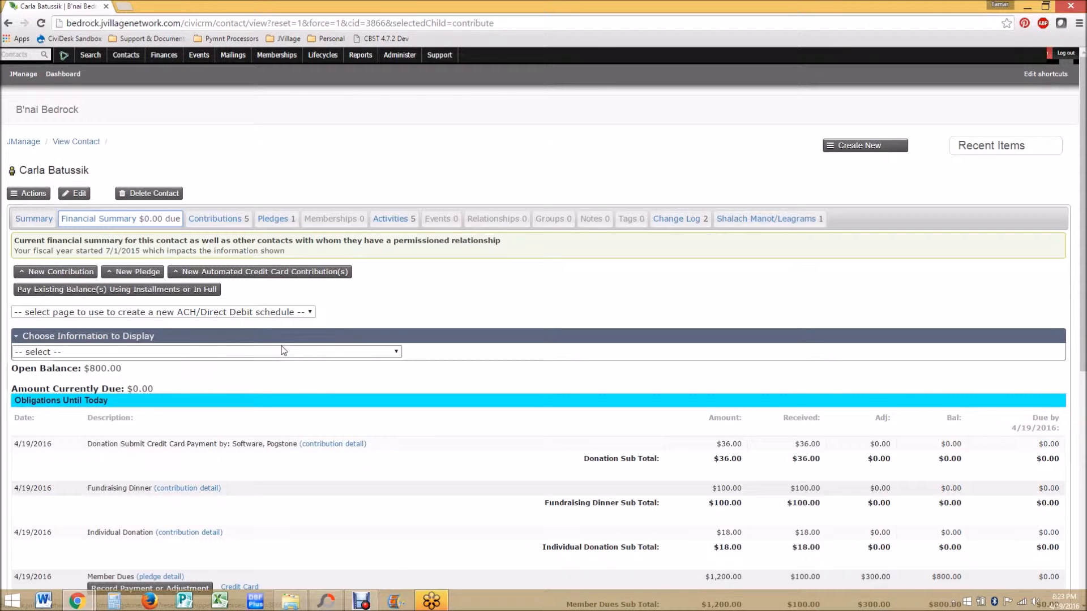
pyautogui.click(287, 273)
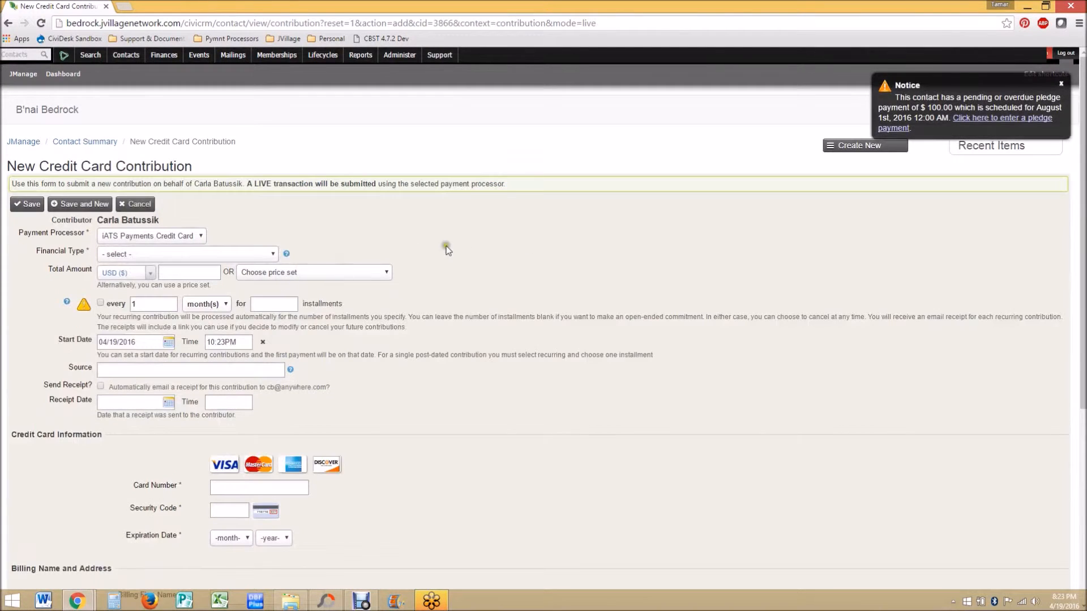
pyautogui.click(1061, 83)
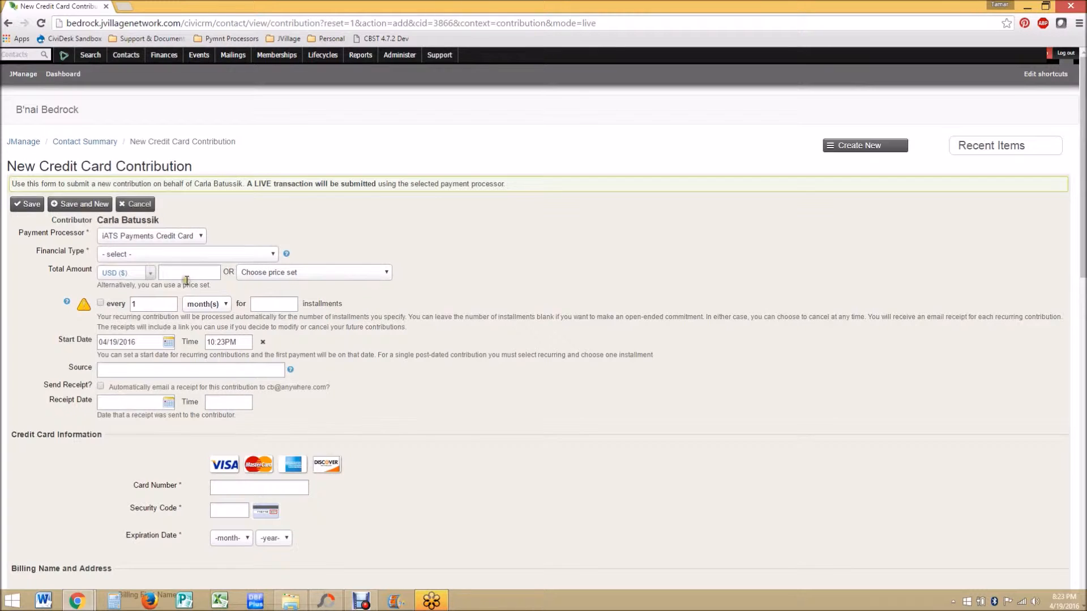
pyautogui.click(199, 253)
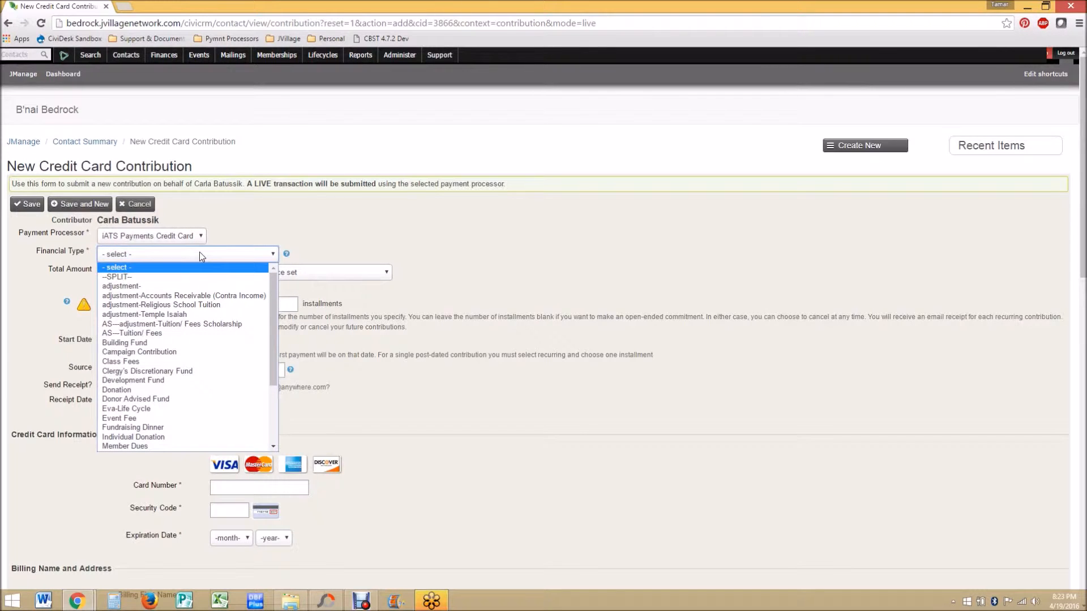
pyautogui.press('r')
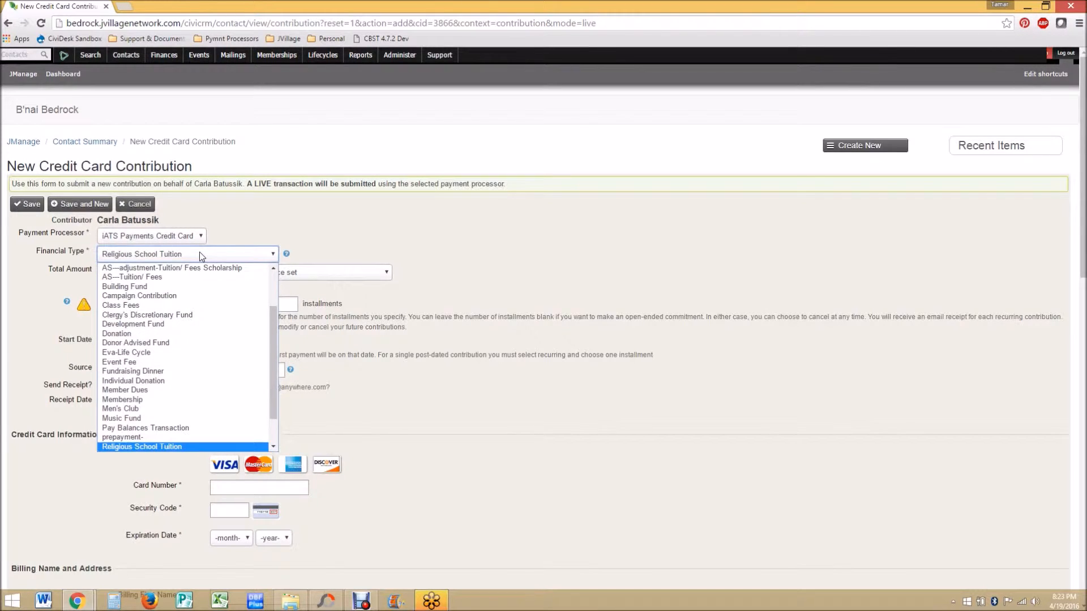
pyautogui.press('Return')
pyautogui.click(200, 271)
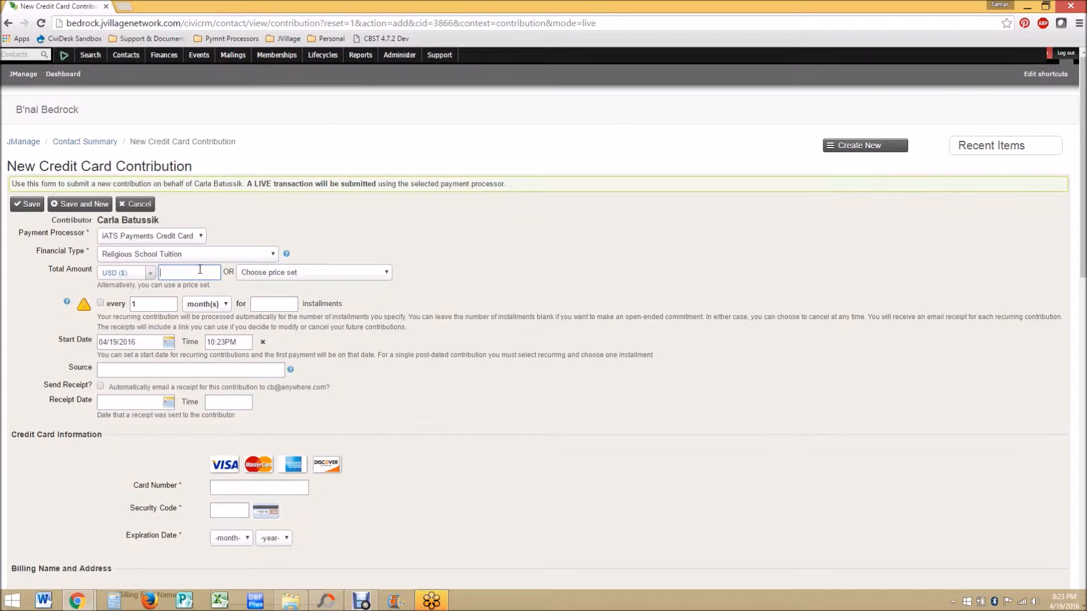
pyautogui.write('100')
# Step: Make the tuition contribution recurring every 1 month for 9 installments, keeping the start date 04/19/2016
pyautogui.click(100, 303)
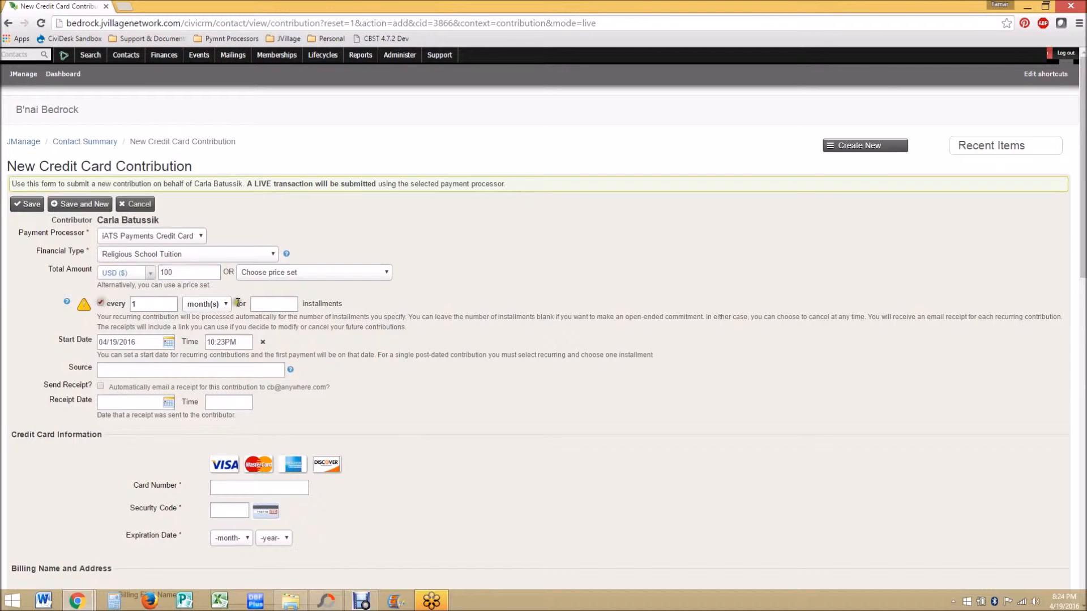
pyautogui.click(276, 304)
pyautogui.write('9')
pyautogui.click(145, 341)
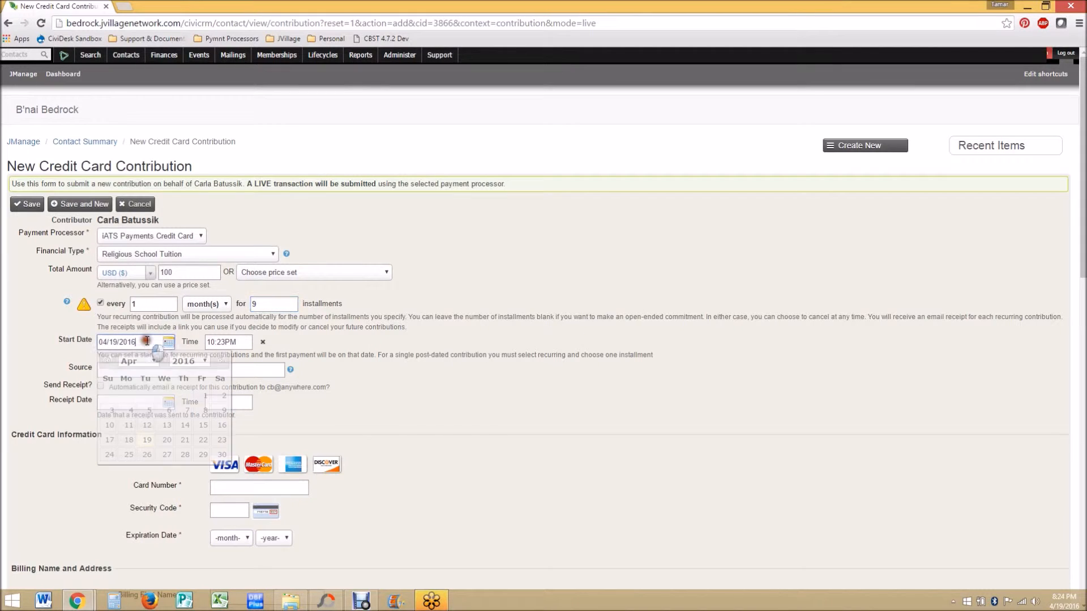
pyautogui.click(351, 398)
# Step: Enter the card number and security code for the recurring tuition contribution, and set the expiration date to Nov 2026
pyautogui.click(219, 488)
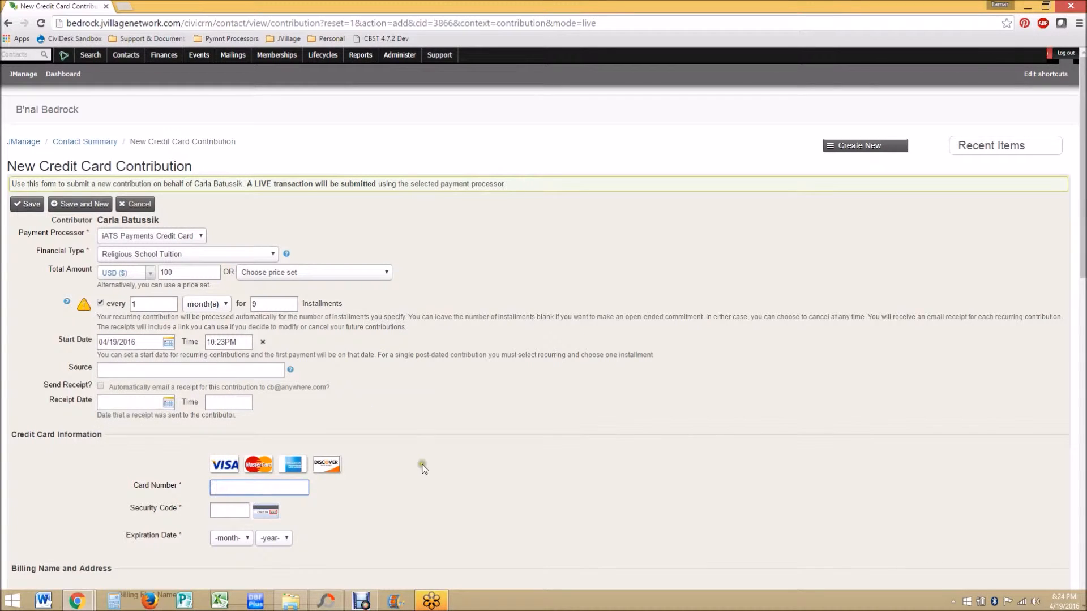
pyautogui.write('4222222222222220')
pyautogui.press('Tab')
pyautogui.write('123')
pyautogui.press('Tab')
pyautogui.click(246, 537)
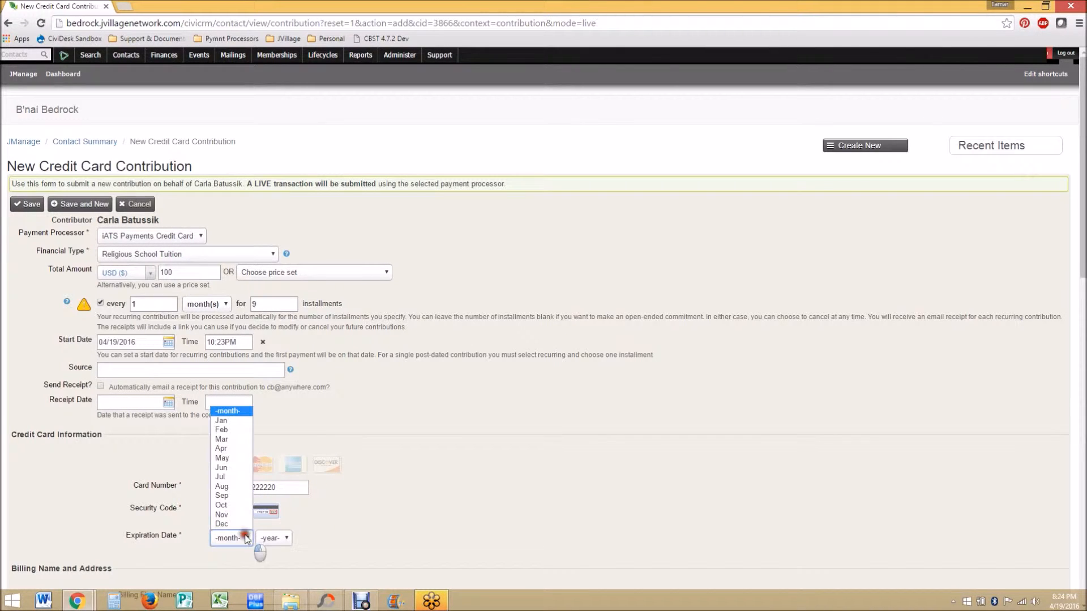
pyautogui.click(222, 514)
pyautogui.click(273, 537)
pyautogui.click(275, 524)
# Step: Save the recurring Religious School Tuition contribution and dismiss the notifications on the contact's contribution list
pyautogui.scroll(-6, 285, 551)
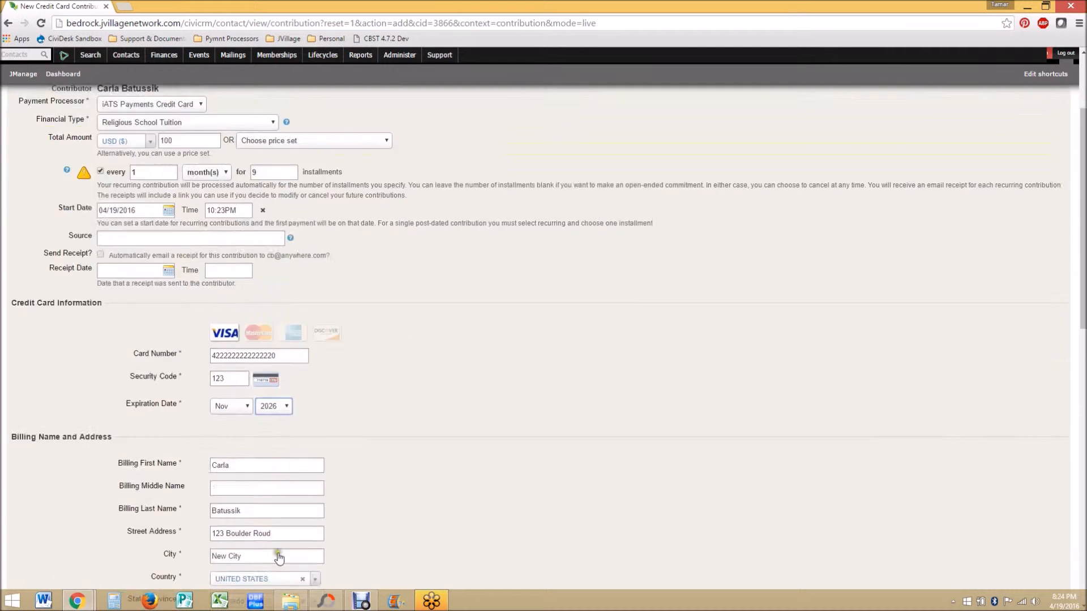
pyautogui.scroll(-9, 410, 360)
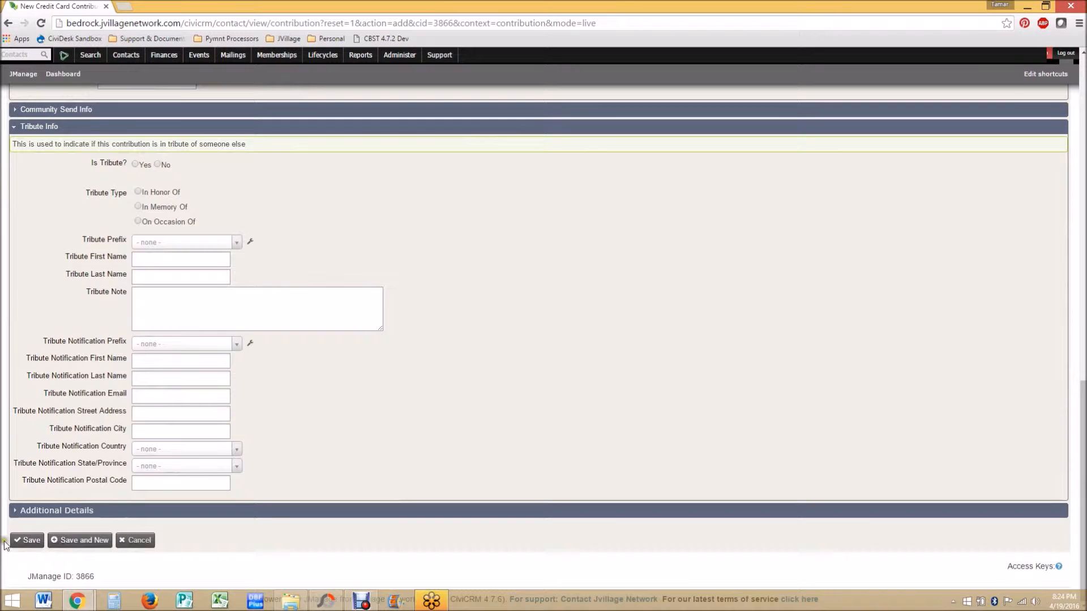
pyautogui.click(30, 542)
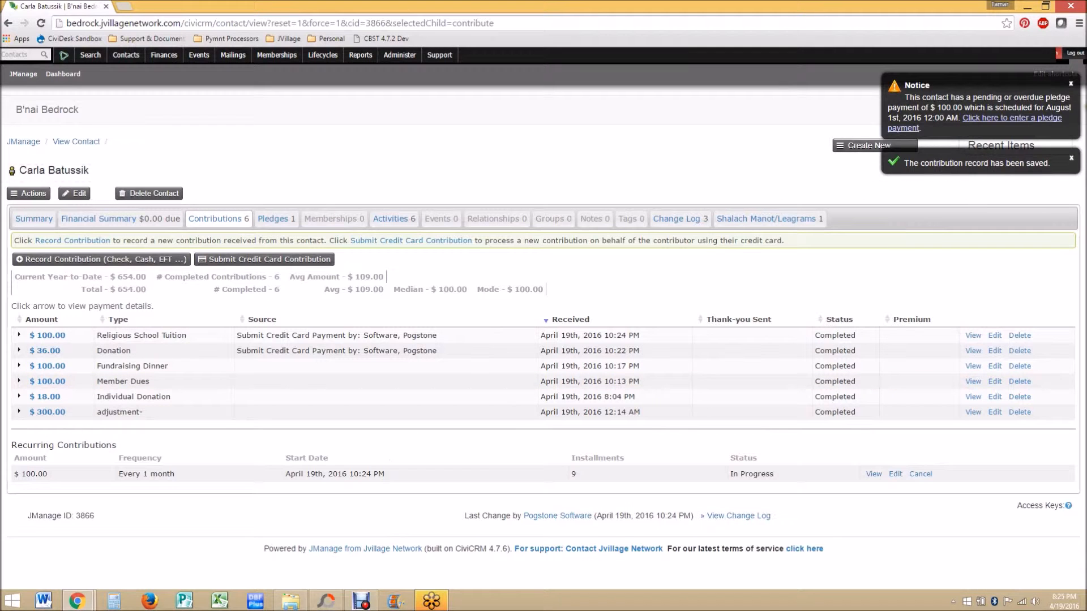
pyautogui.click(1072, 84)
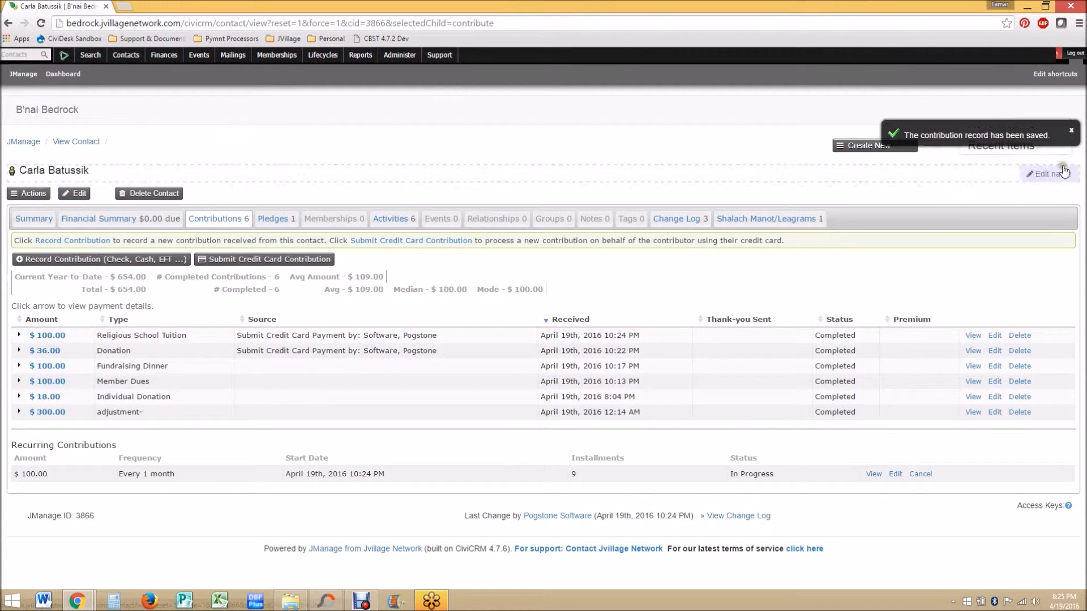
pyautogui.click(1073, 87)
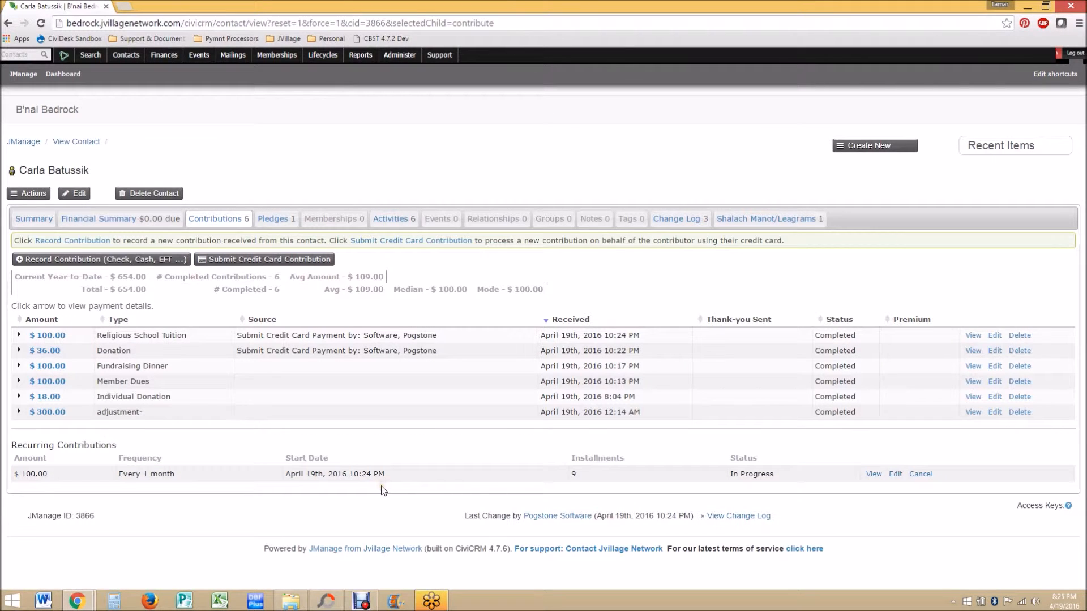
# Step: Start paying existing balances by installments from the contact's financial summary, and select the 800 Member Dues obligation
pyautogui.click(95, 219)
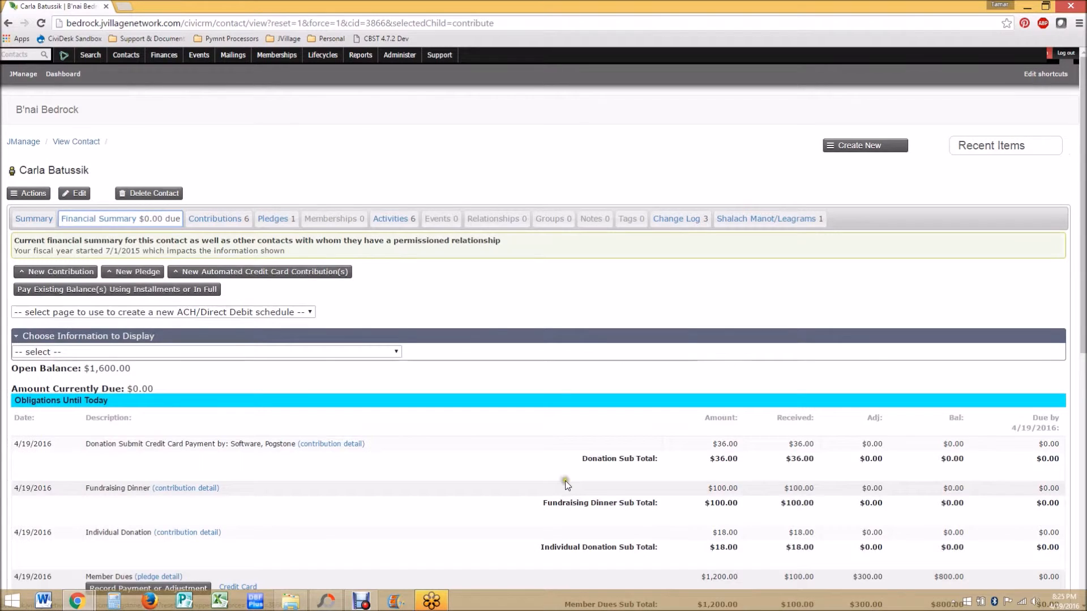
pyautogui.scroll(-3, 566, 485)
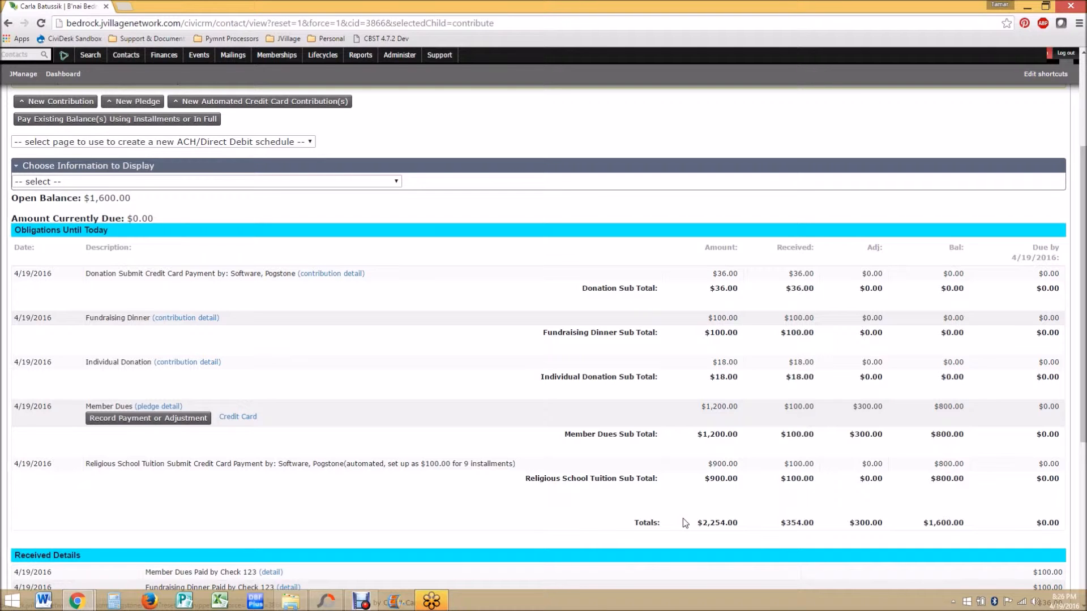
pyautogui.scroll(1, 683, 518)
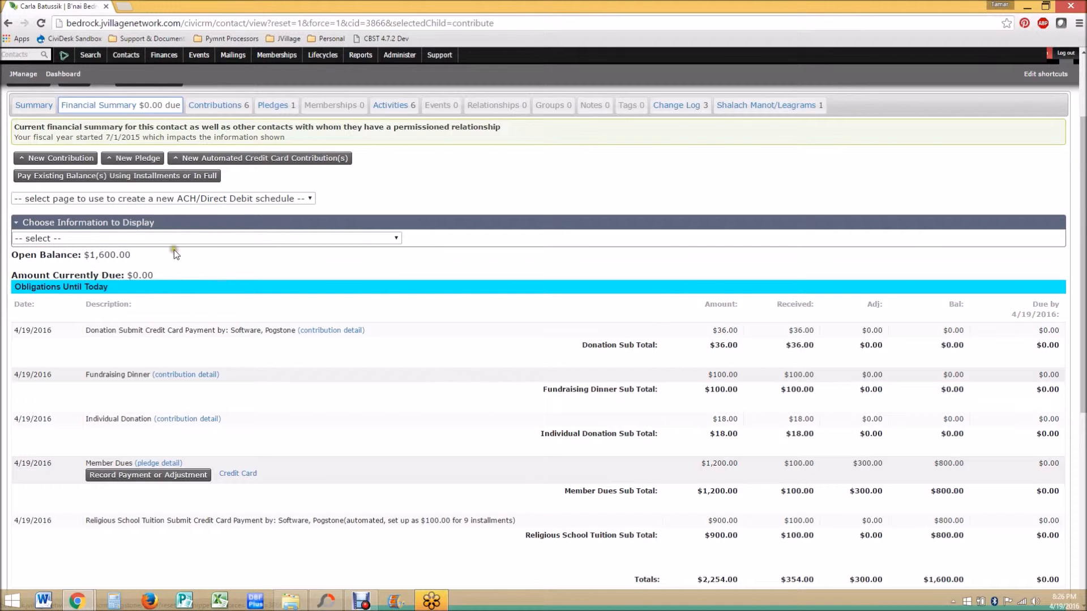
pyautogui.click(132, 180)
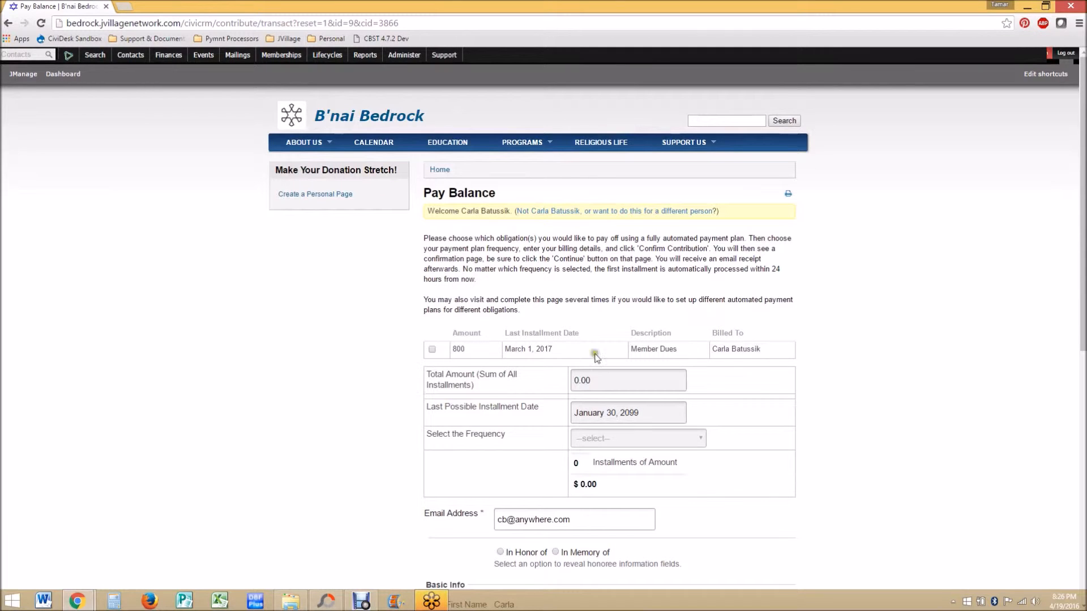
pyautogui.click(432, 349)
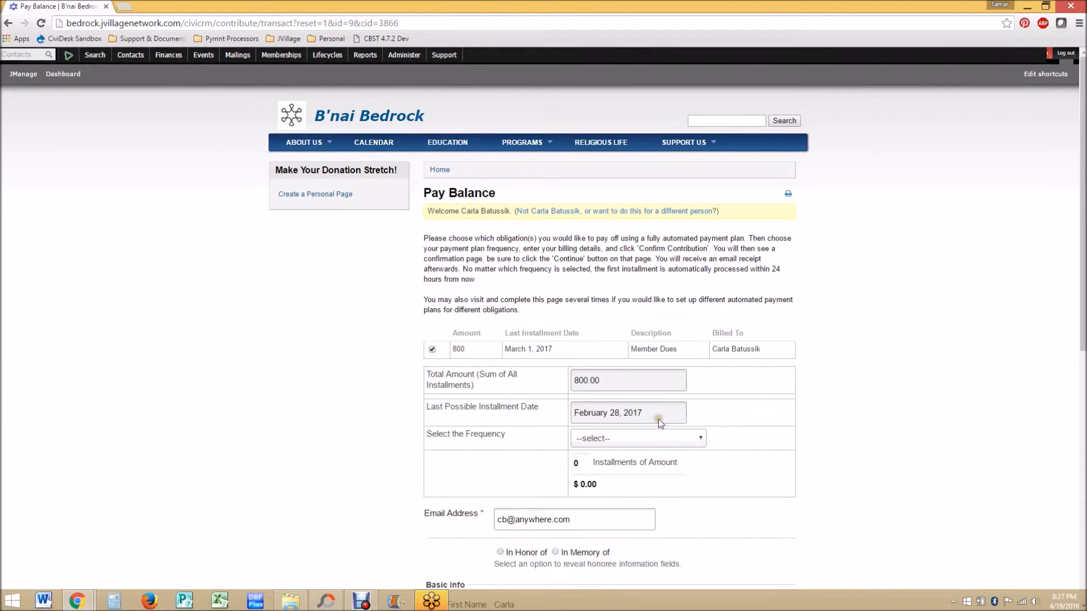
# Step: Try the monthly frequency for the Member Dues payment plan, and settle on semi-annually (every 6 months)
pyautogui.click(654, 440)
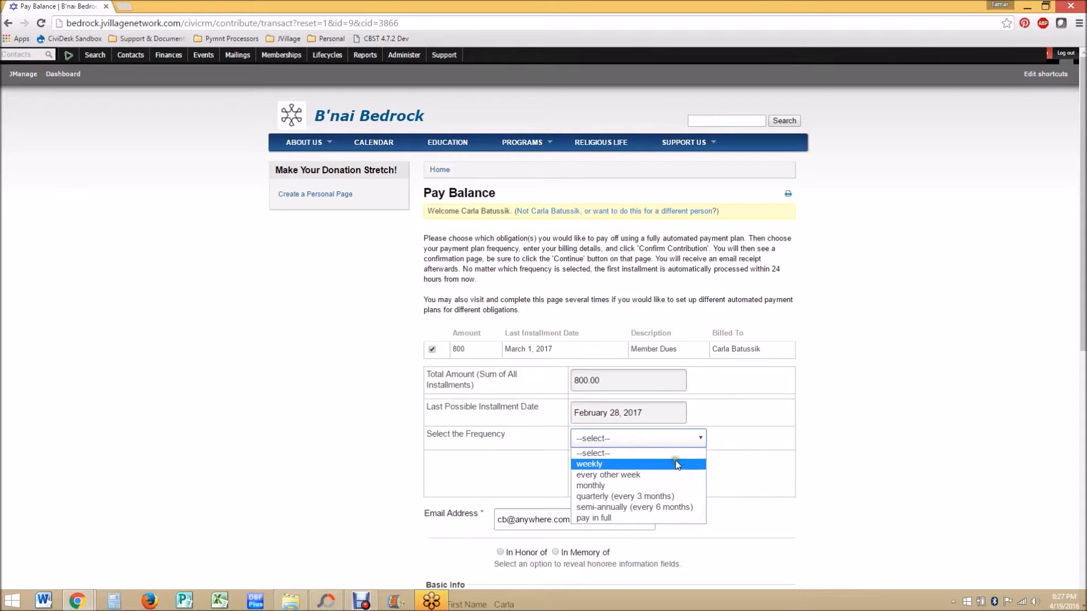
pyautogui.click(658, 485)
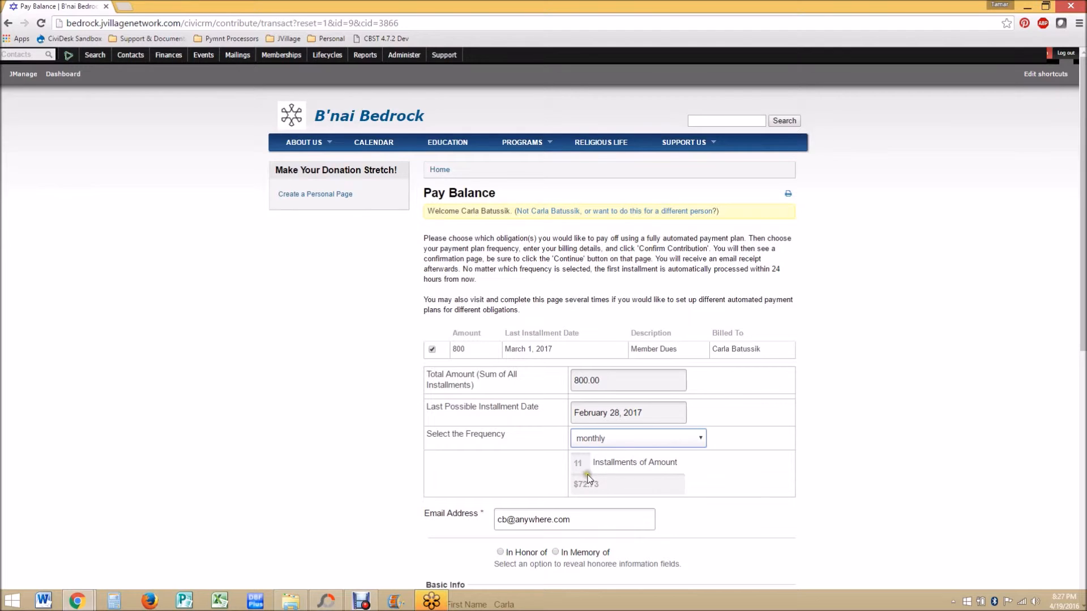
pyautogui.click(627, 440)
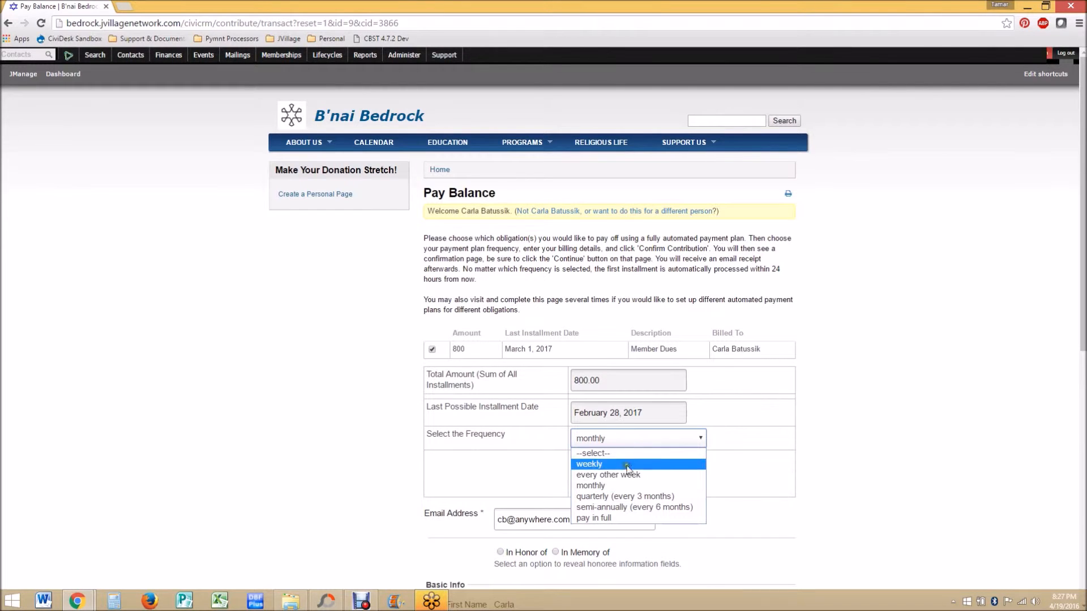
pyautogui.click(637, 507)
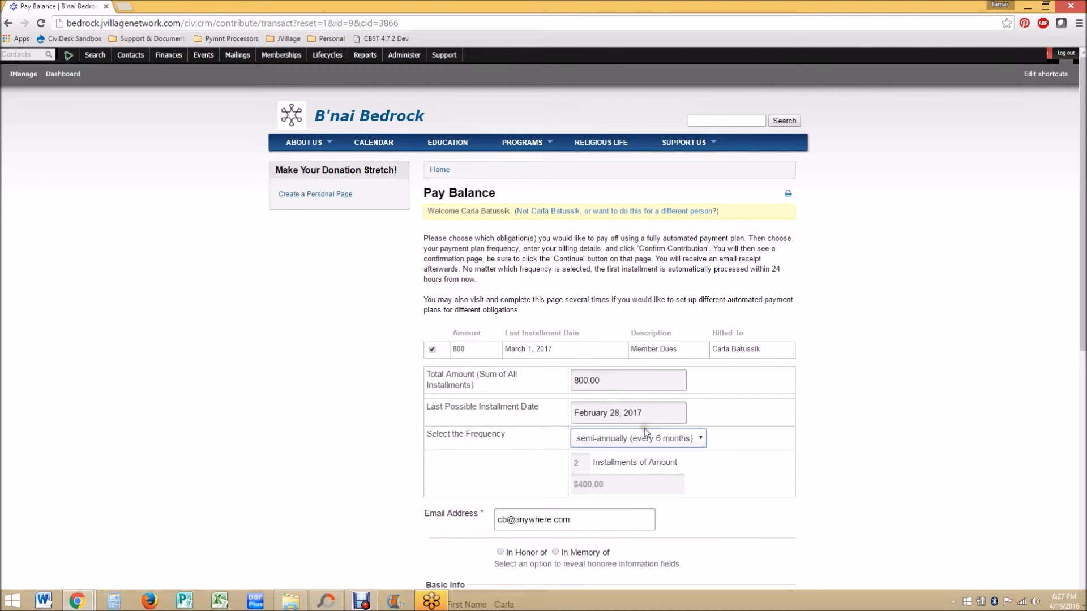
# Step: Enter the card number and security code for the Member Dues payment plan, and set the expiration date to Oct 2026
pyautogui.scroll(-4, 640, 429)
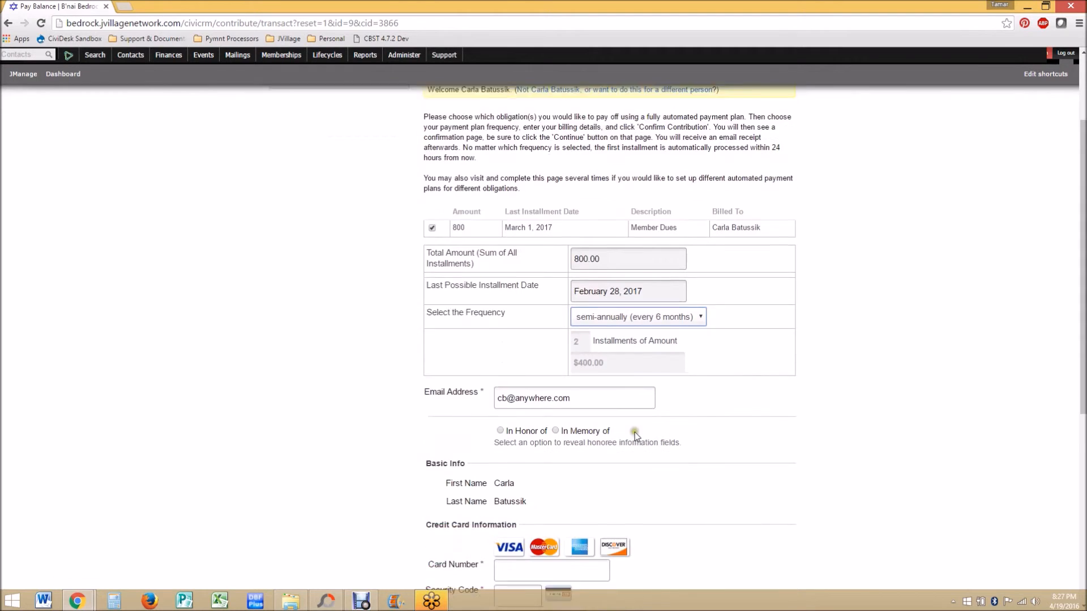
pyautogui.click(566, 464)
pyautogui.write('4222222222222220')
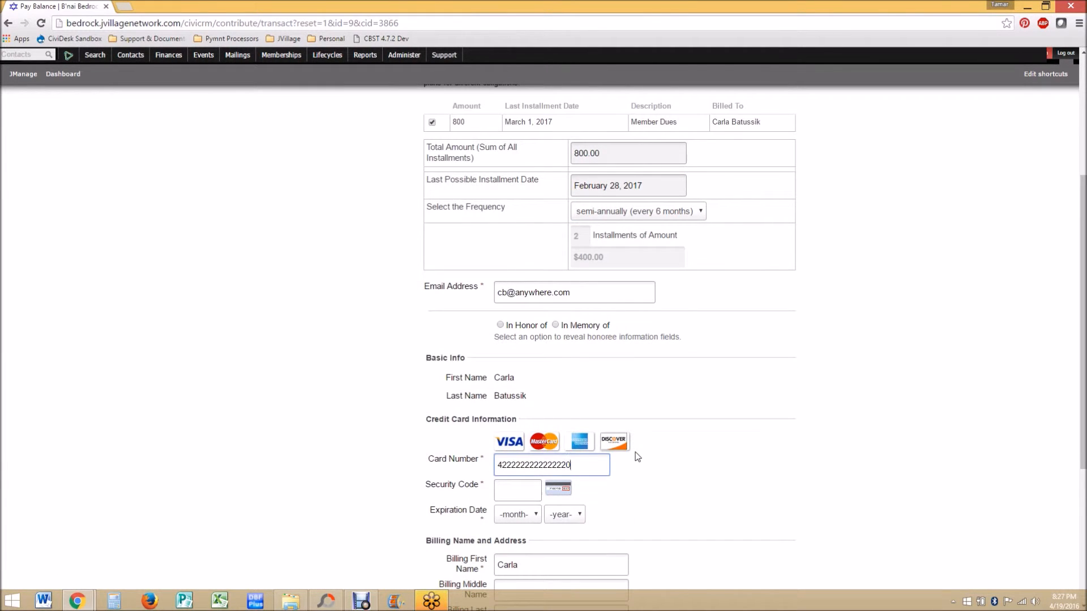
pyautogui.press('Tab')
pyautogui.write('123')
pyautogui.click(529, 514)
pyautogui.click(518, 478)
pyautogui.click(576, 524)
pyautogui.click(558, 412)
# Step: Confirm and submit the Member Dues payment, letting the browser save the card, and highlight the receipt's transaction number and date
pyautogui.scroll(-5, 577, 518)
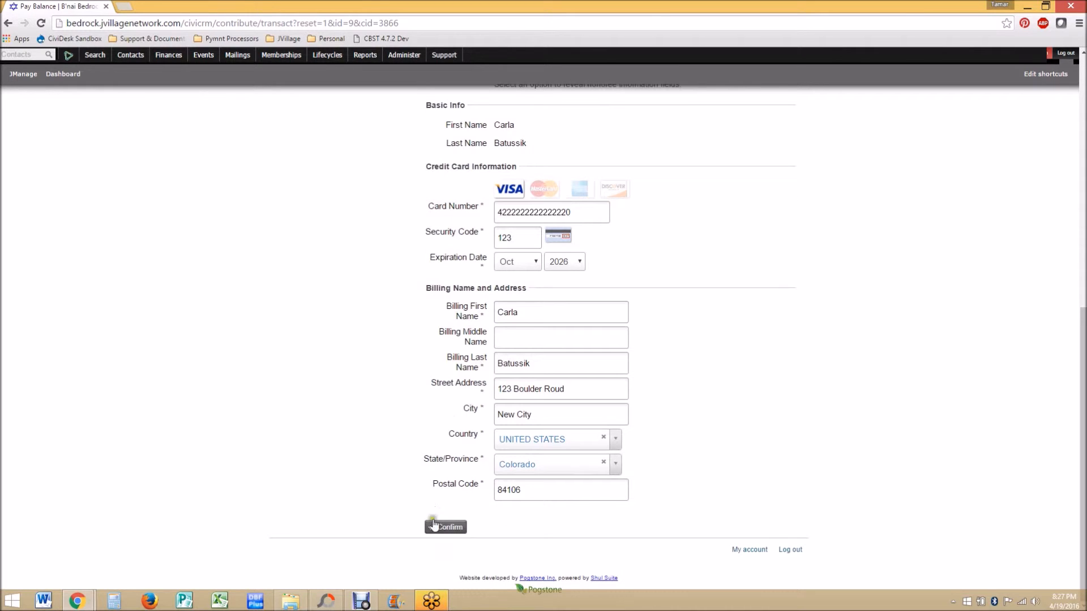
pyautogui.click(445, 527)
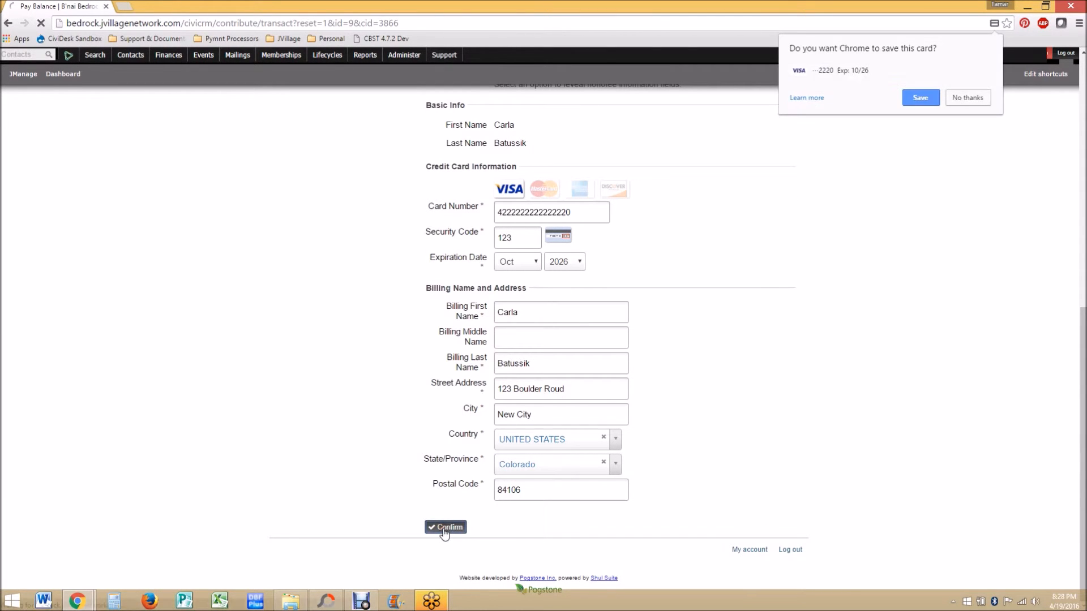
pyautogui.click(912, 104)
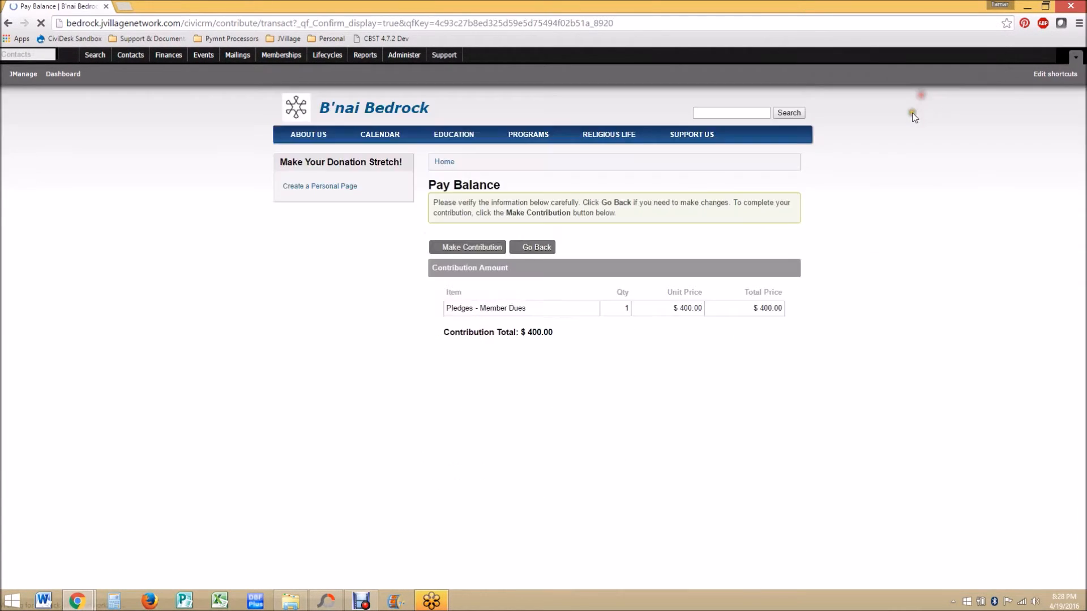
pyautogui.scroll(-2, 1000, 262)
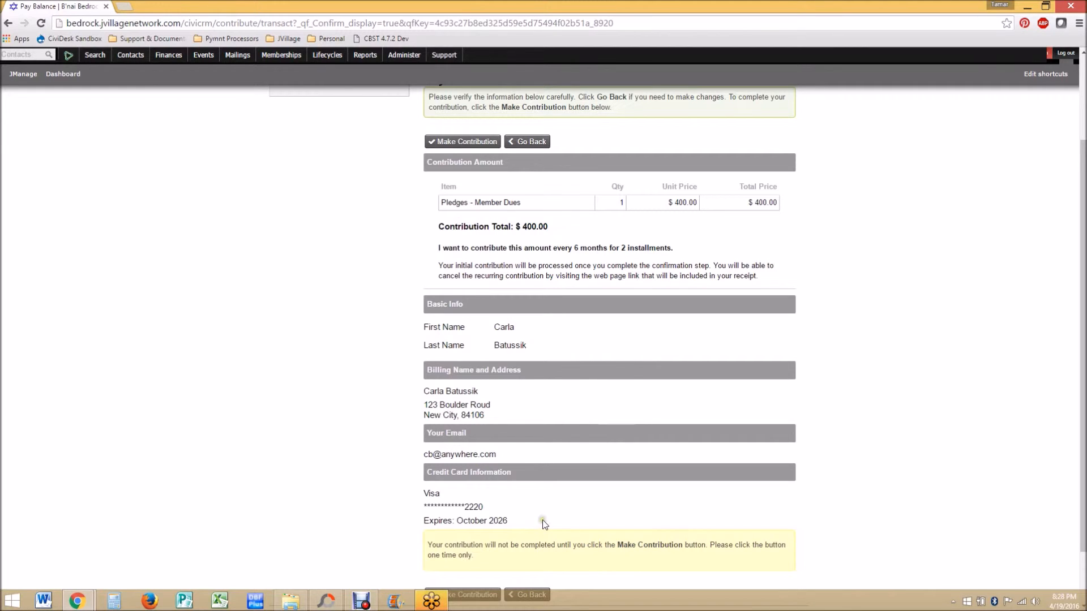
pyautogui.click(463, 143)
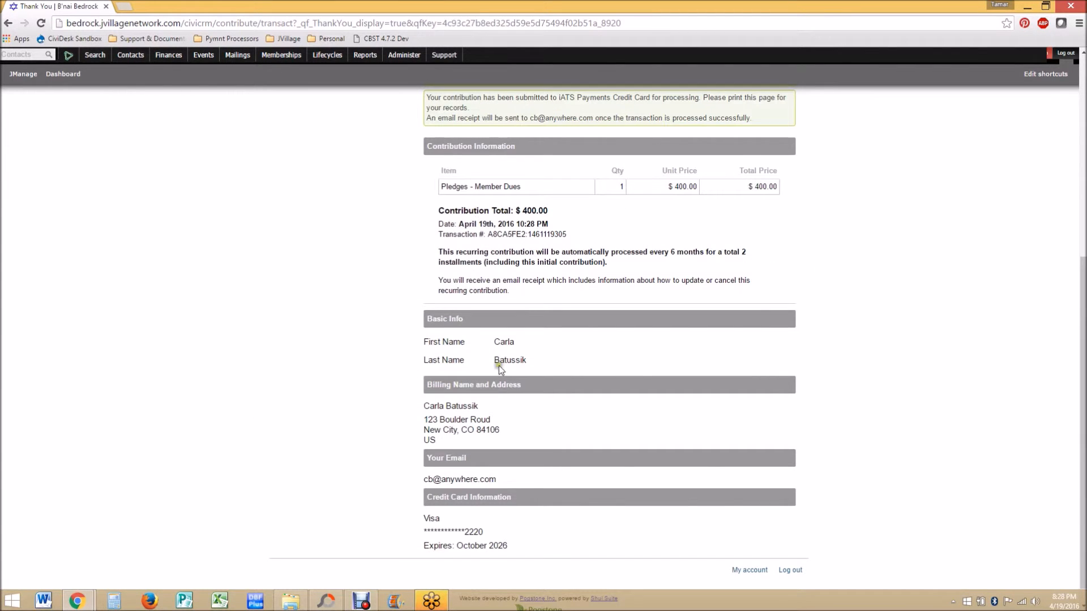
pyautogui.moveTo(567, 234); pyautogui.dragTo(491, 235)
pyautogui.moveTo(569, 224); pyautogui.dragTo(456, 225)
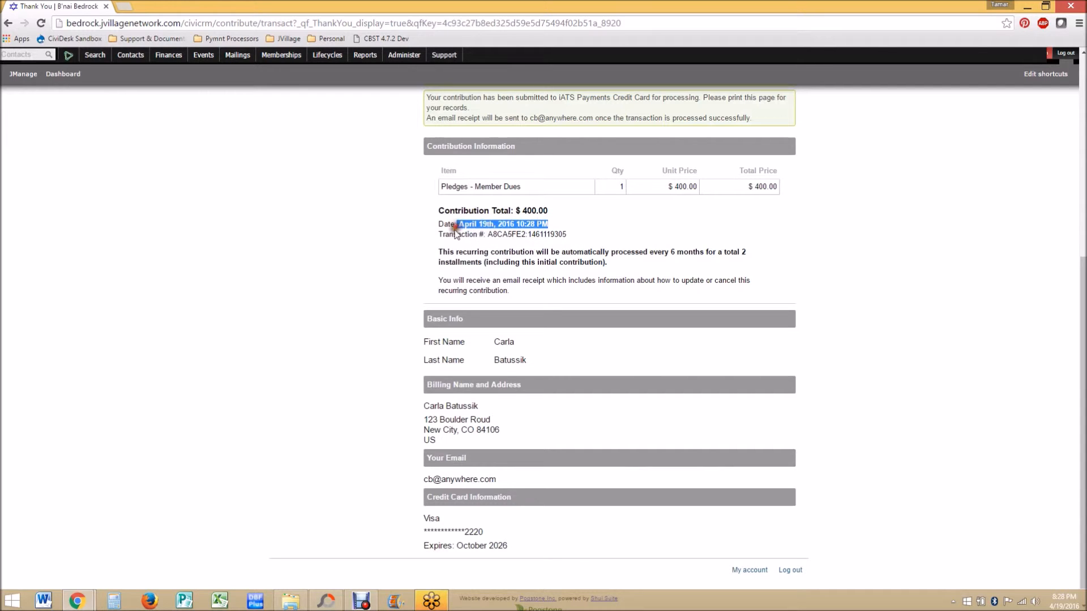
# Step: Reopen the contact's record from the recent items on JManage Home, and expand the payment schedule of the Member Dues pledge
pyautogui.click(23, 74)
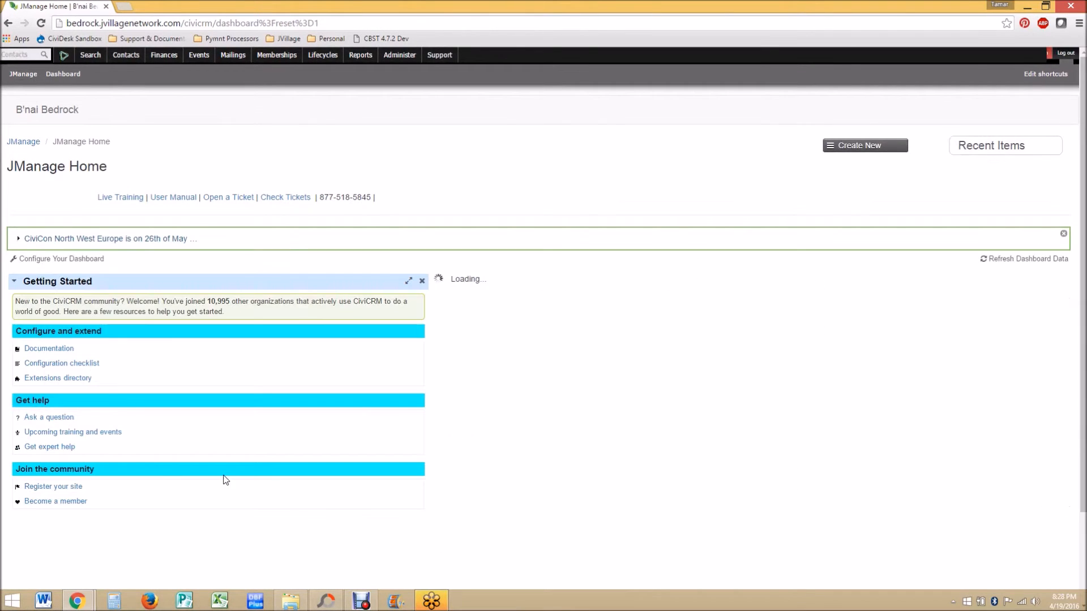
pyautogui.moveTo(985, 142)
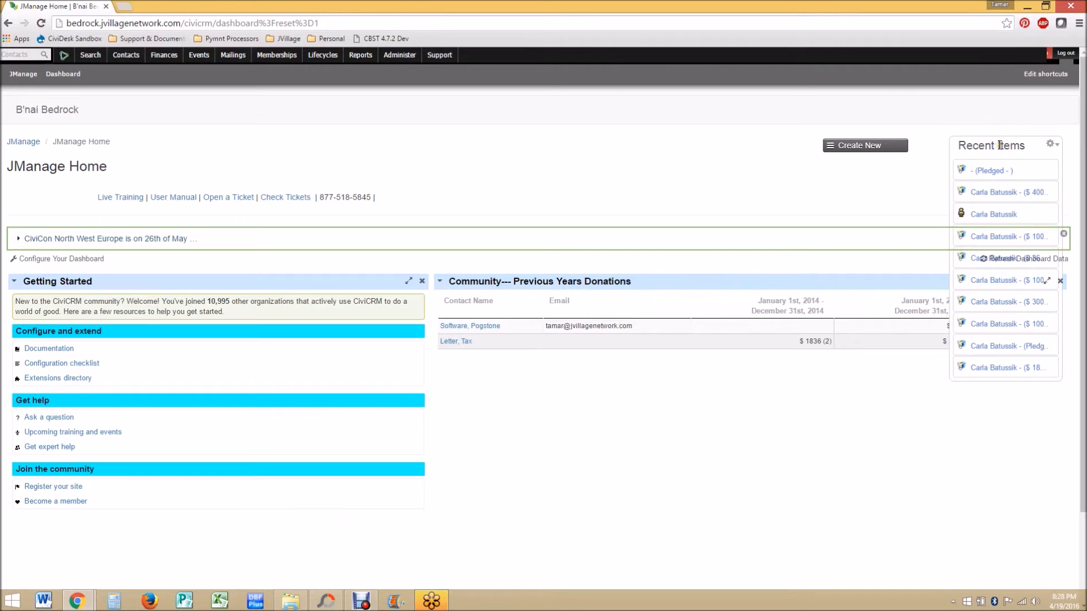
pyautogui.moveTo(991, 215)
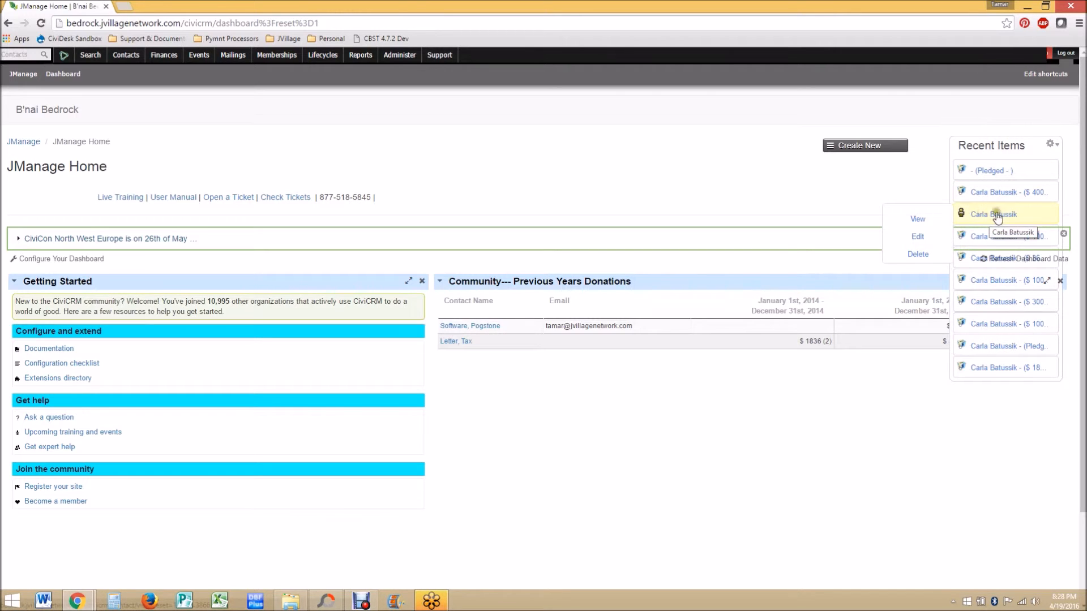
pyautogui.click(994, 215)
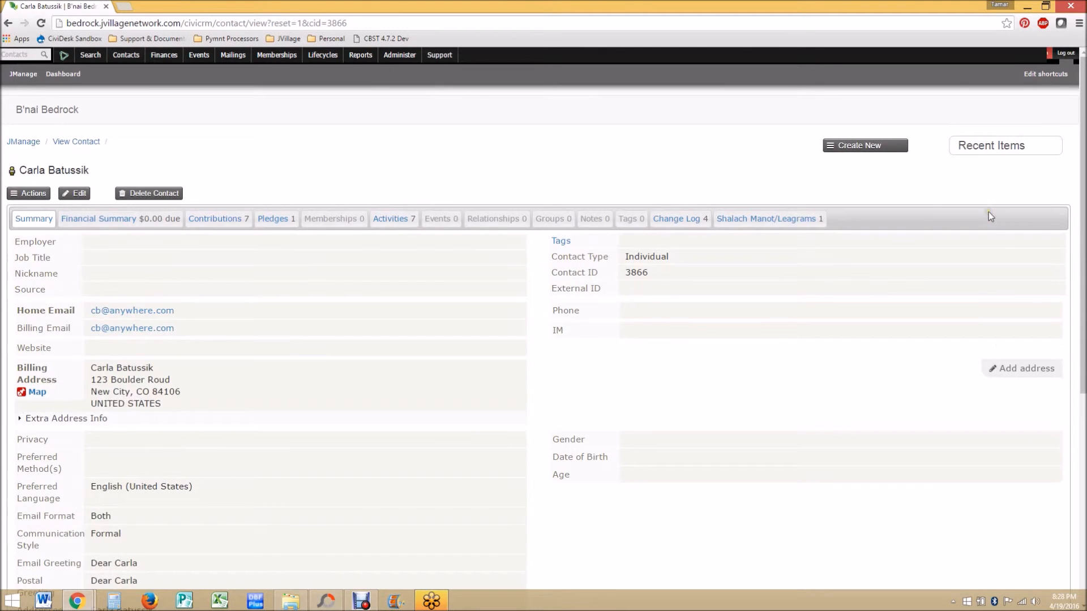
pyautogui.click(266, 220)
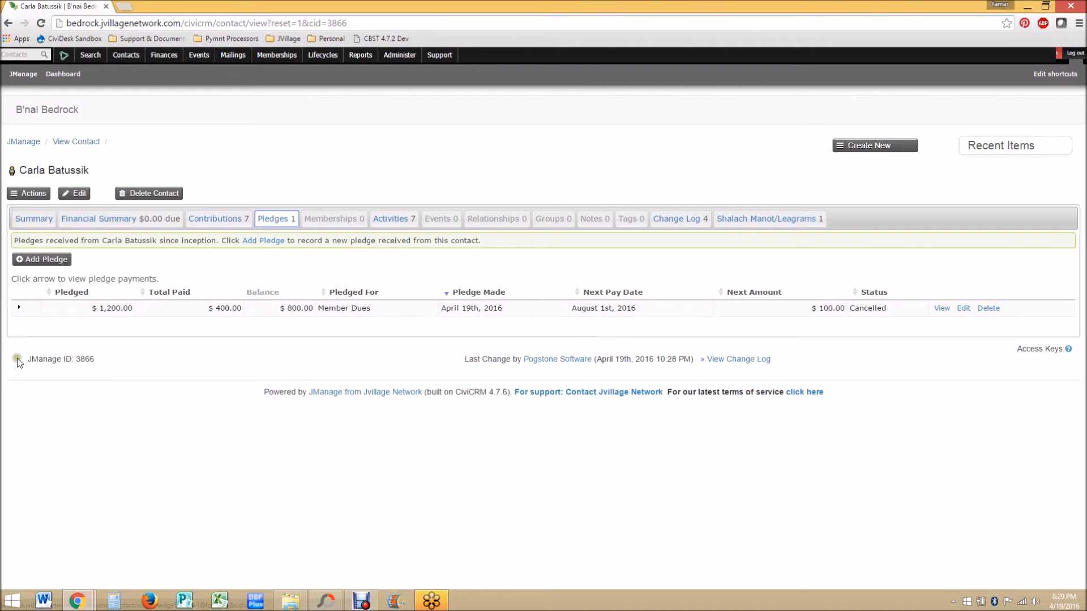
pyautogui.click(18, 308)
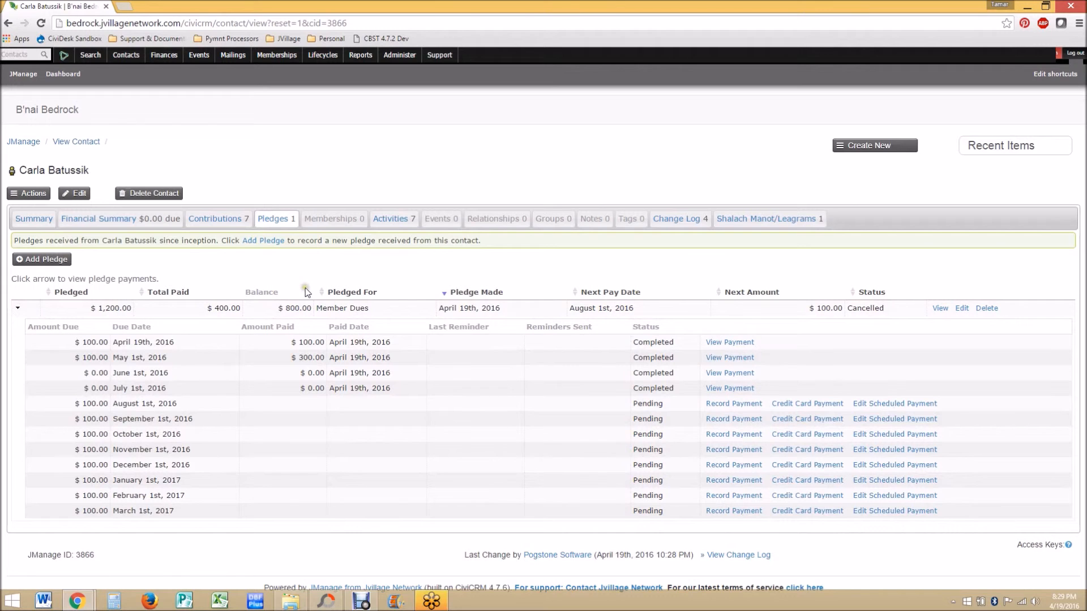
# Step: Review the contact's contributions and recurring contributions, and examine the obligations, balances and totals in the financial summary
pyautogui.click(218, 219)
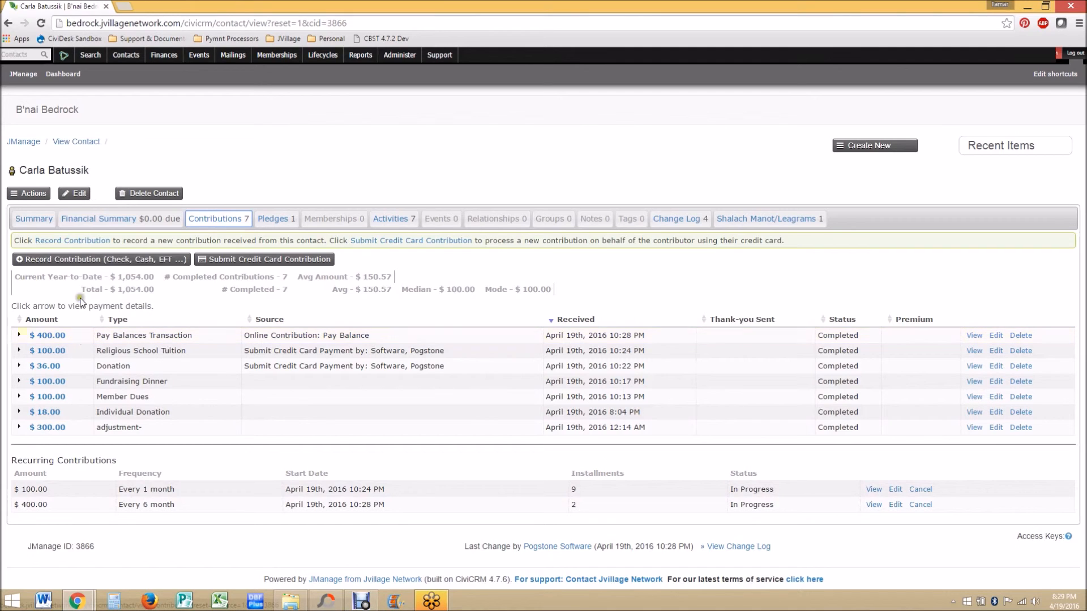
pyautogui.click(105, 225)
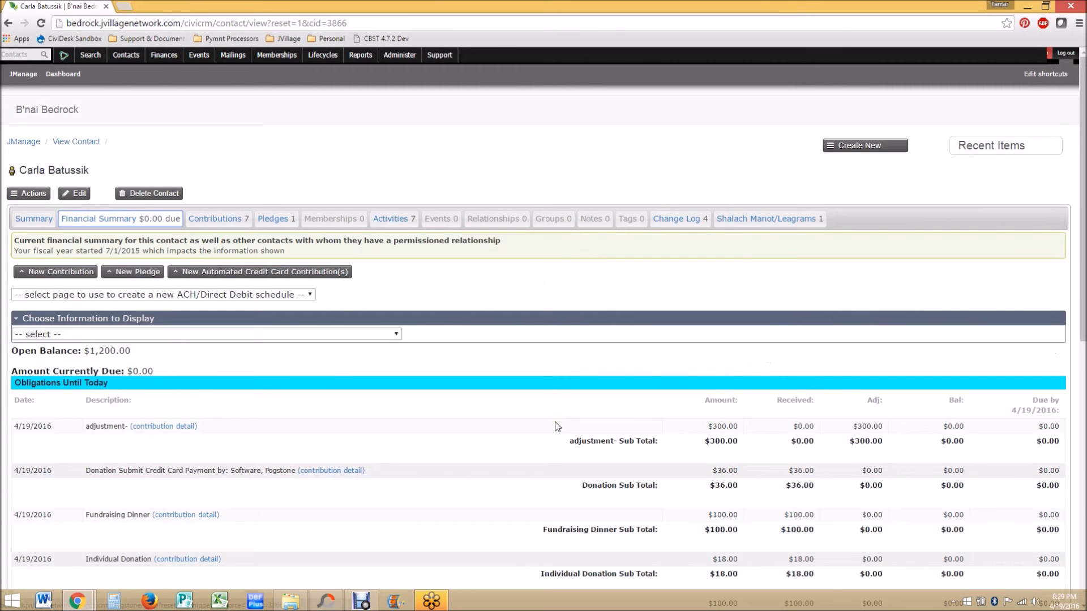
pyautogui.scroll(-4, 557, 427)
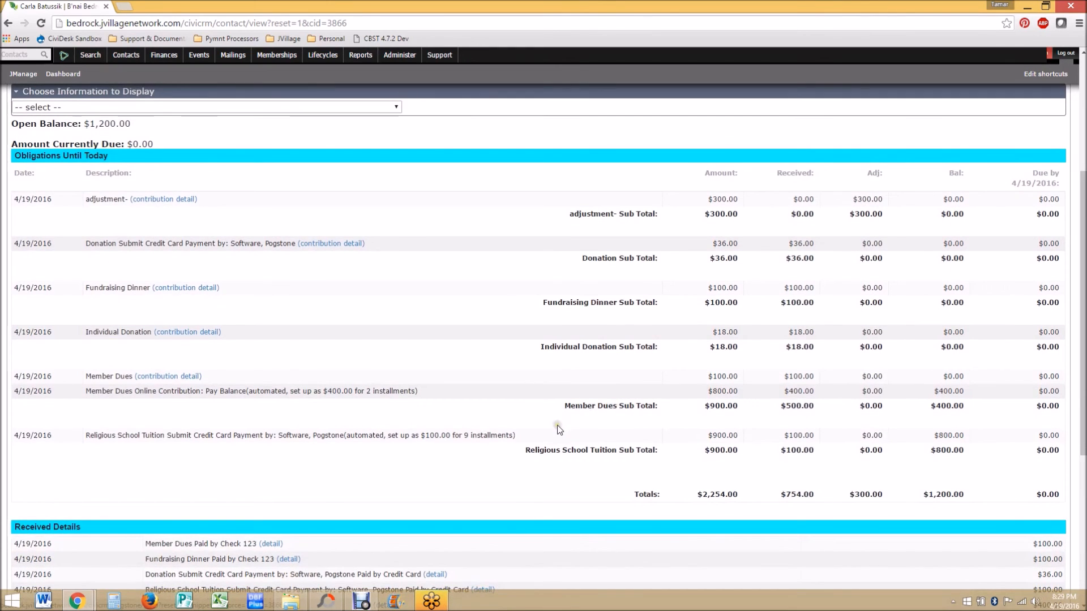
pyautogui.scroll(1, 558, 426)
pyautogui.scroll(-1, 558, 426)
pyautogui.scroll(1, 558, 426)
pyautogui.scroll(-1, 557, 426)
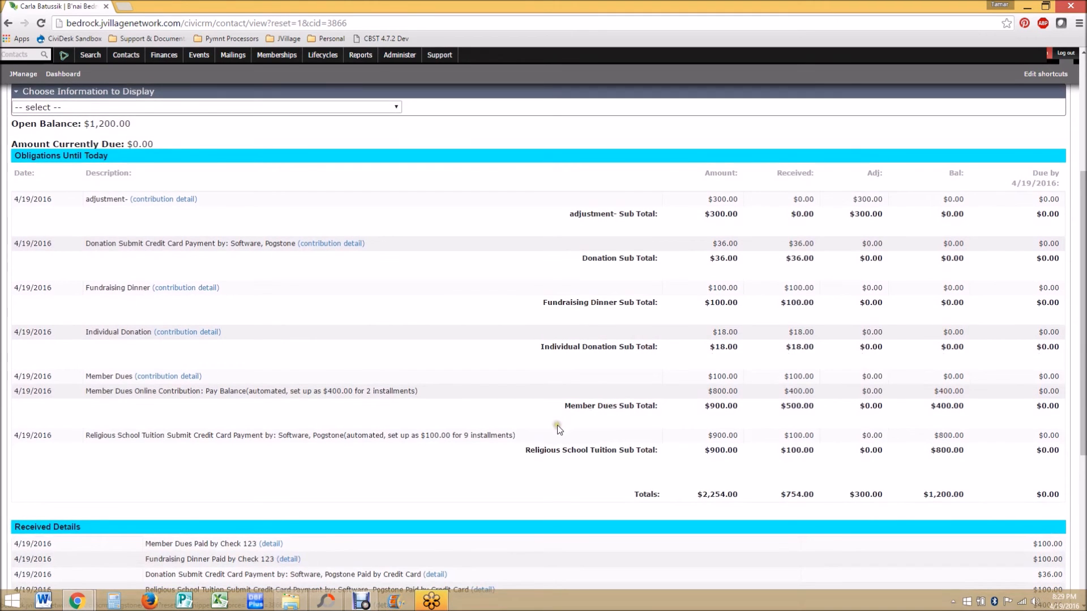